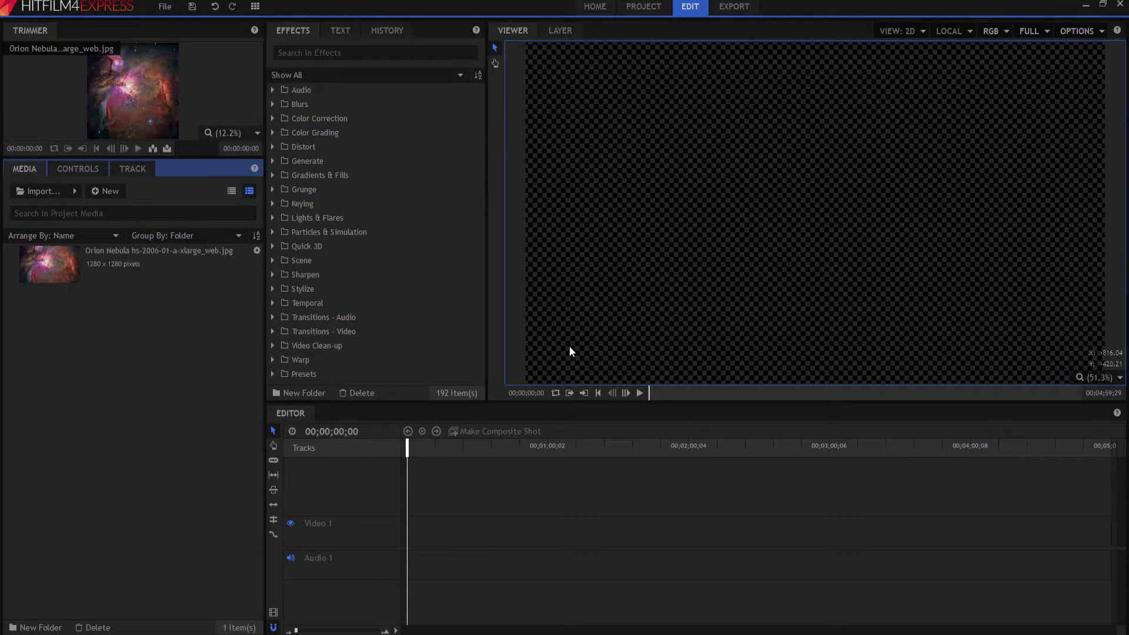
Create a 10-second Composite Shot and drop the Orion Nebula image into its timeline
{"action": "left_click", "coordinate": [110, 192]}
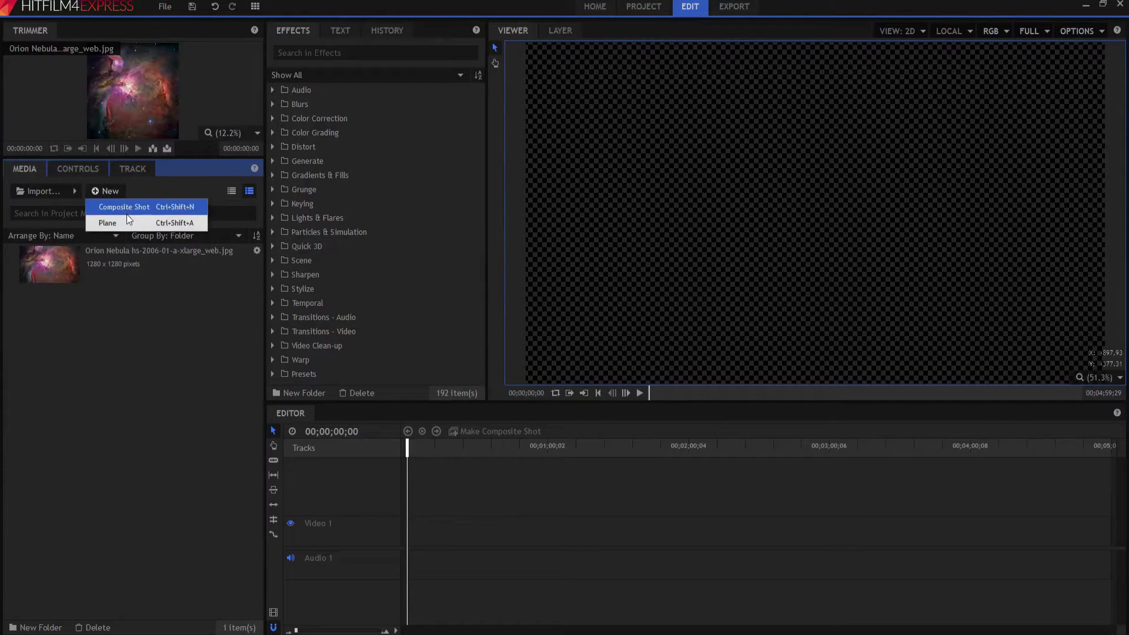
{"action": "left_click", "coordinate": [127, 206]}
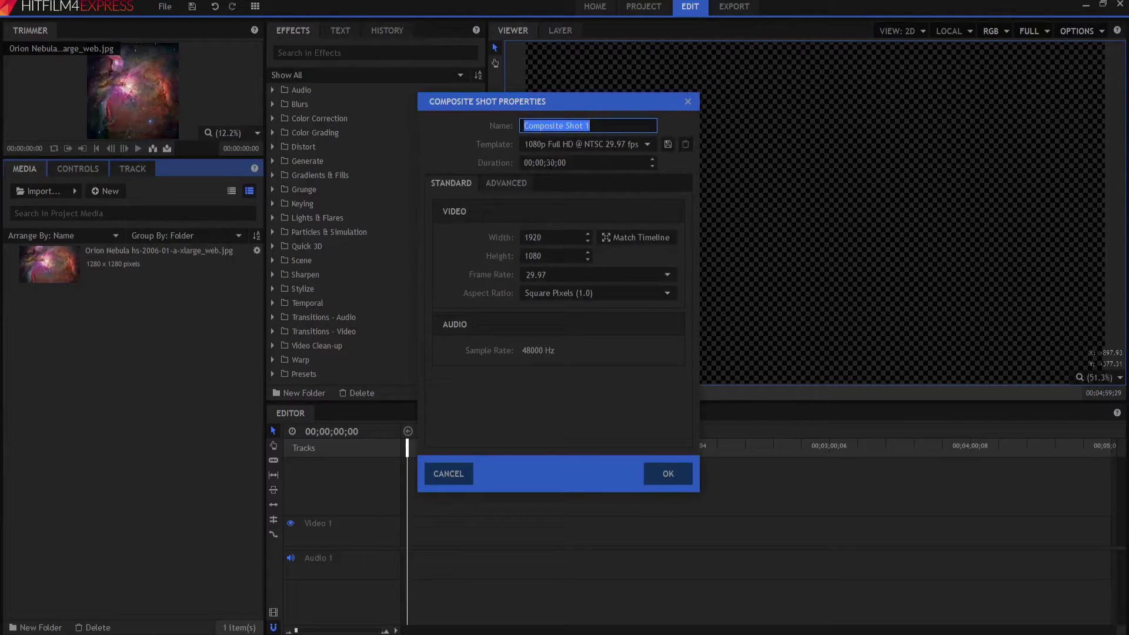
{"action": "left_click", "coordinate": [547, 163]}
{"action": "type", "text": "1"}
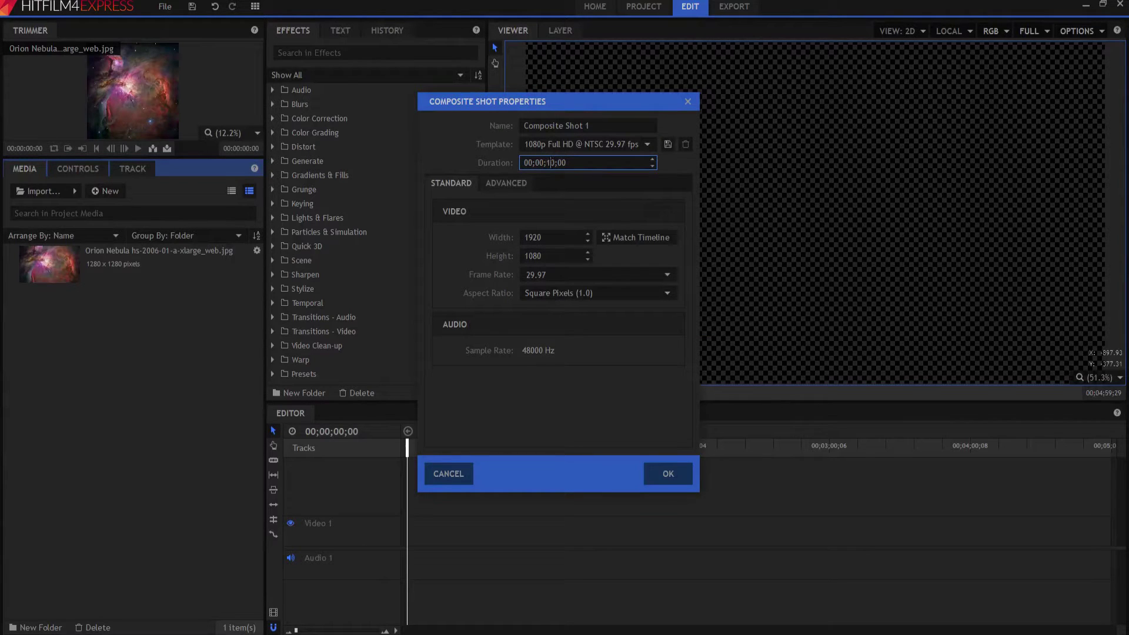
{"action": "key", "text": "Return"}
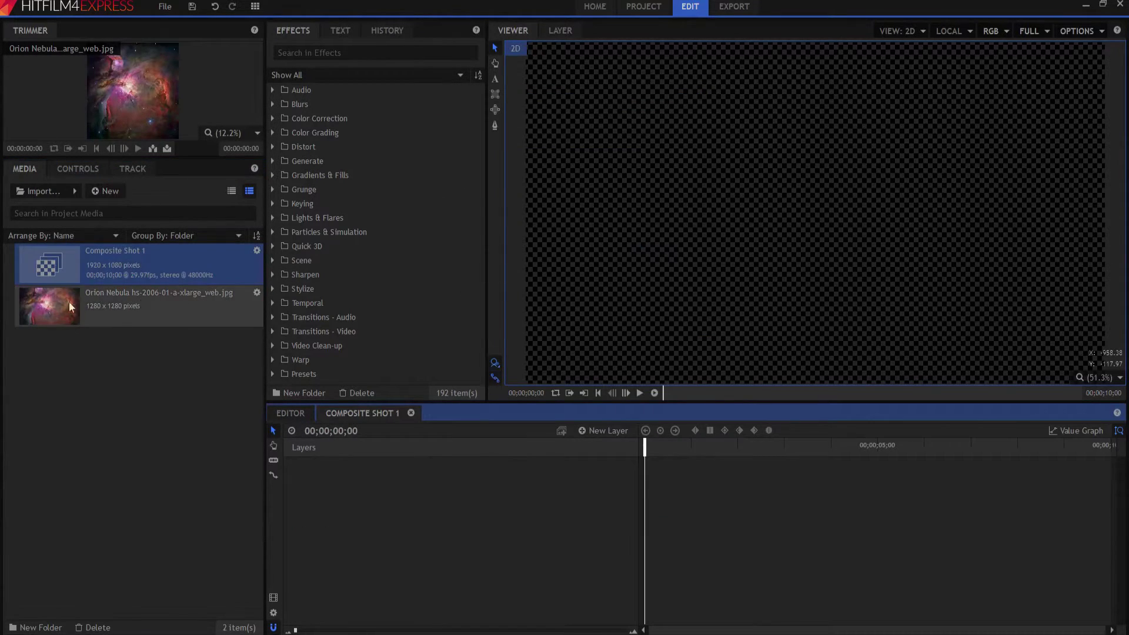
{"action": "left_click_drag", "start_coordinate": [347, 460], "coordinate": [397, 504]}
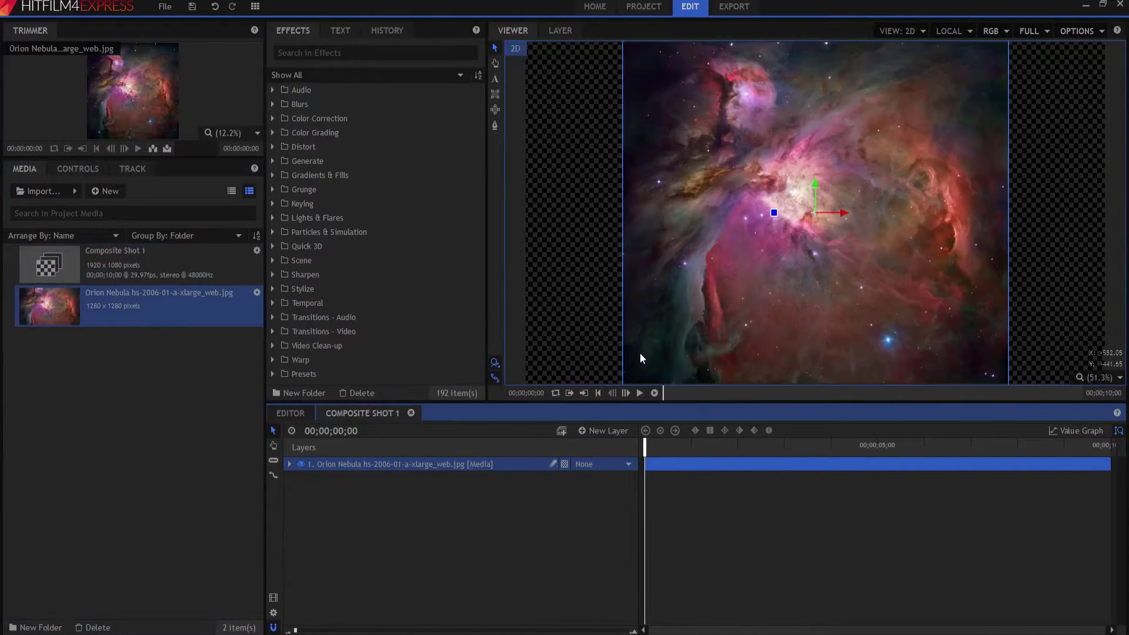
{"action": "scroll", "coordinate": [803, 262], "scroll_direction": "down", "scroll_amount": 2}
{"action": "scroll", "coordinate": [812, 238], "scroll_direction": "down", "scroll_amount": 1}
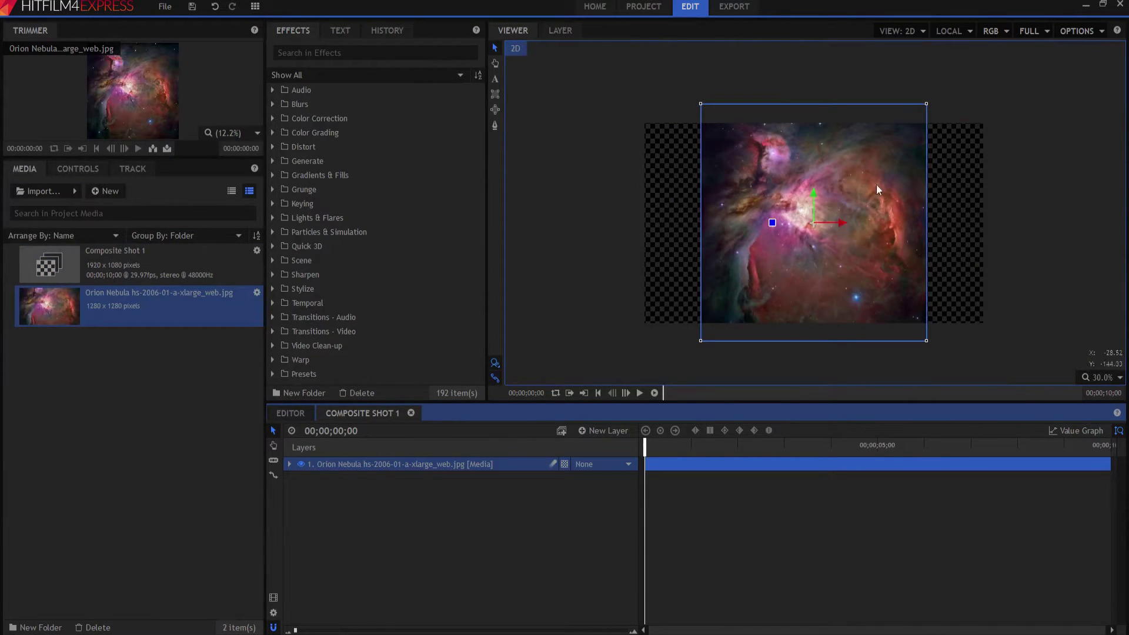
Set the nebula layer's Transform scale to X 150 and Y 85
{"action": "left_click", "coordinate": [288, 464]}
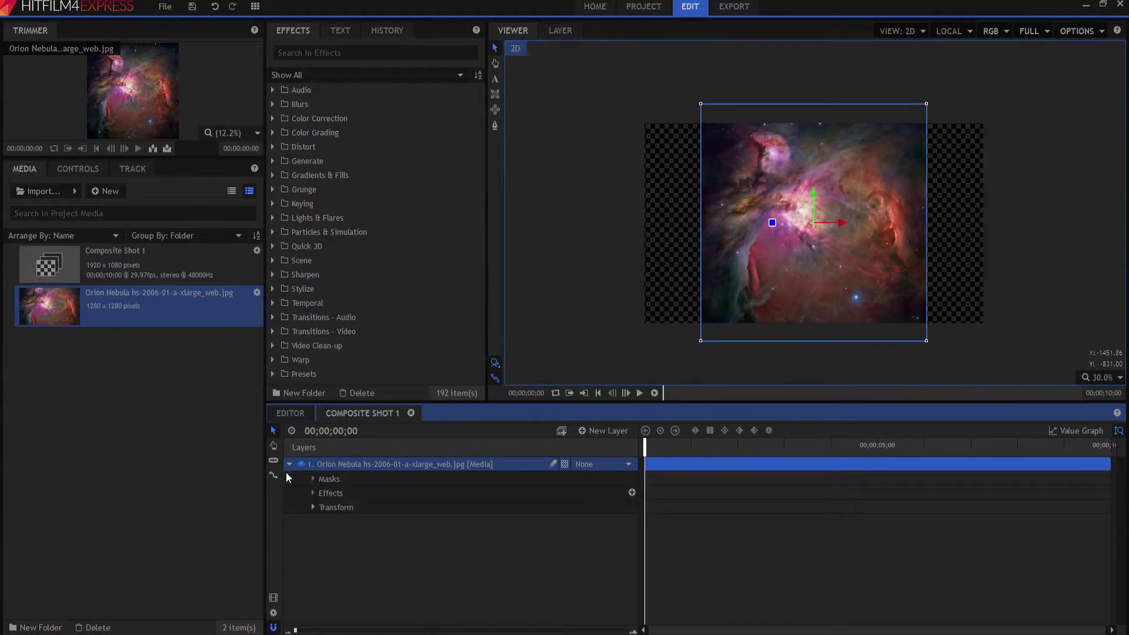
{"action": "left_click", "coordinate": [312, 507]}
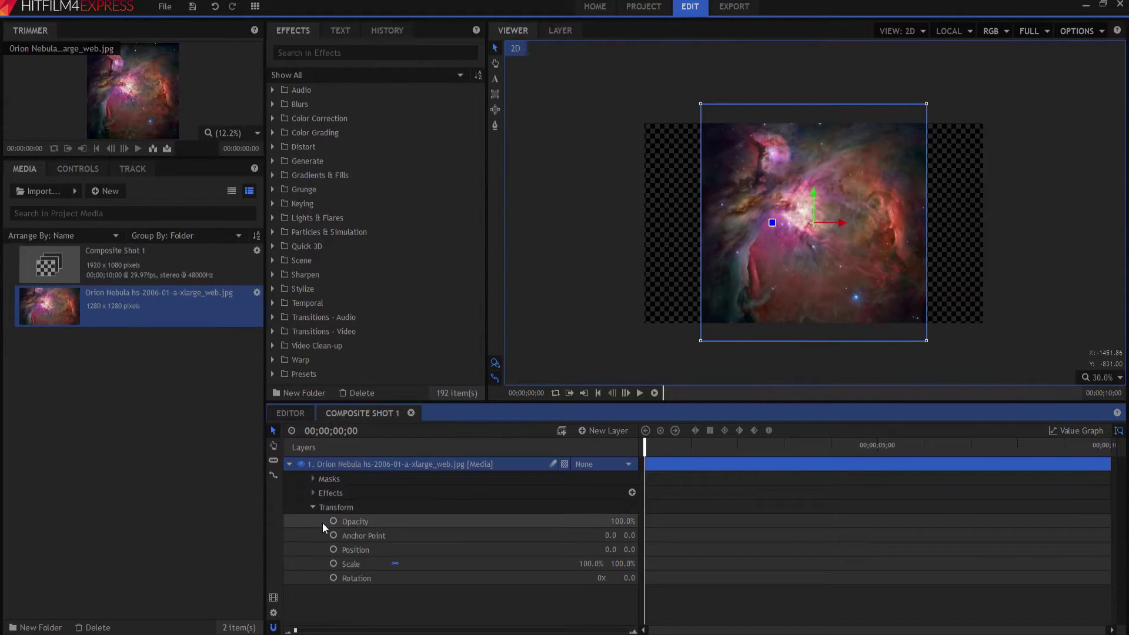
{"action": "left_click", "coordinate": [398, 563]}
{"action": "left_click", "coordinate": [591, 563]}
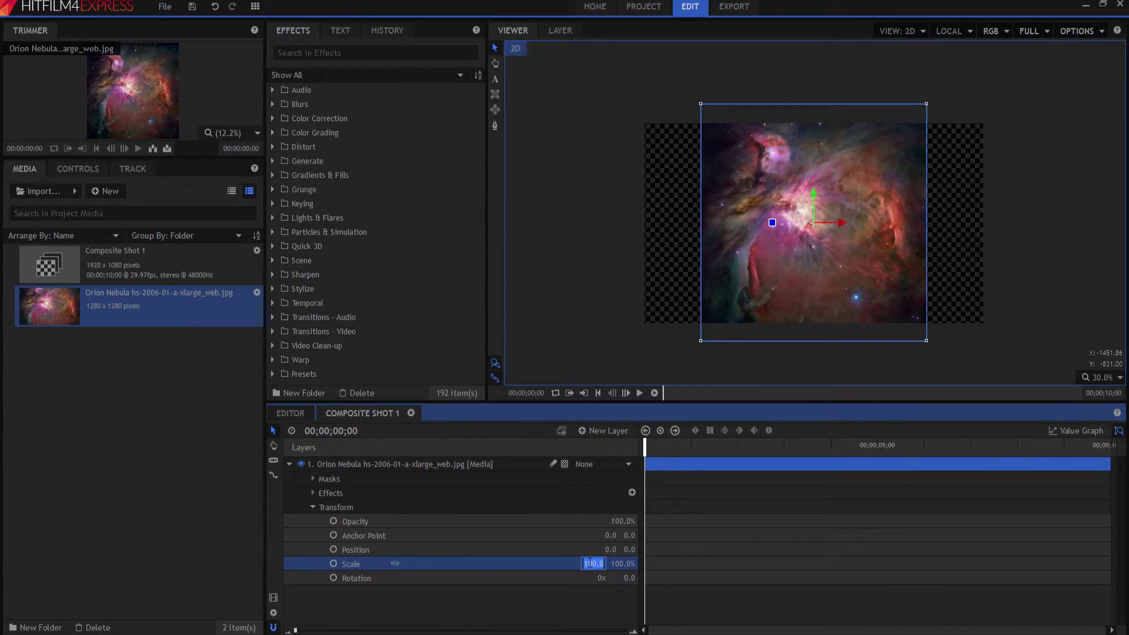
{"action": "type", "text": "150"}
{"action": "key", "text": "Return"}
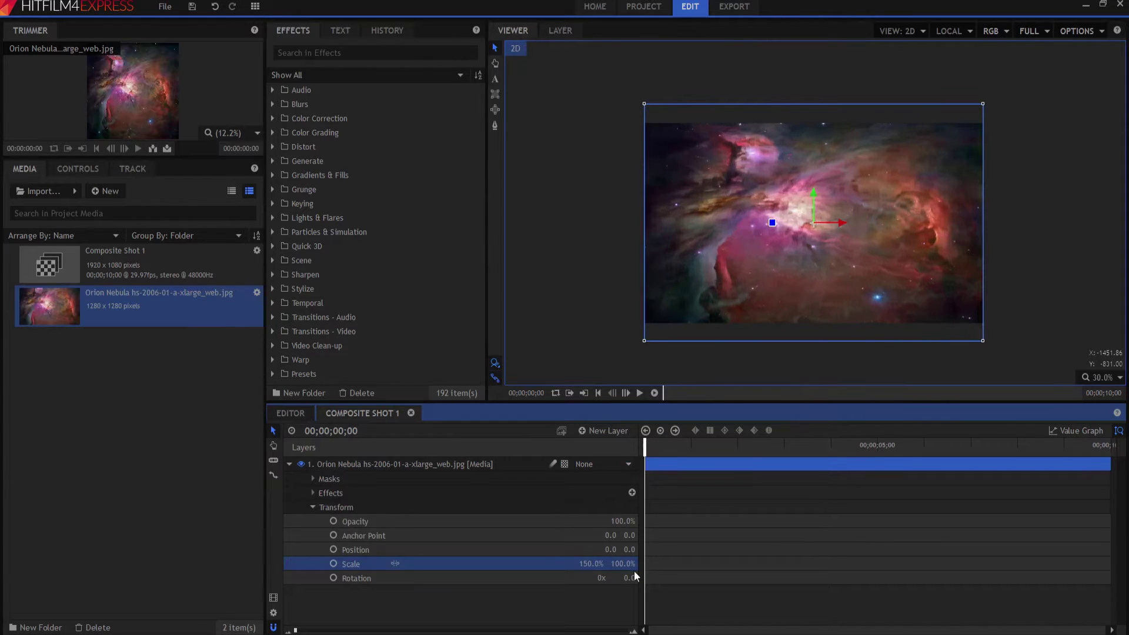
{"action": "left_click", "coordinate": [620, 564]}
{"action": "type", "text": "85"}
{"action": "key", "text": "Return"}
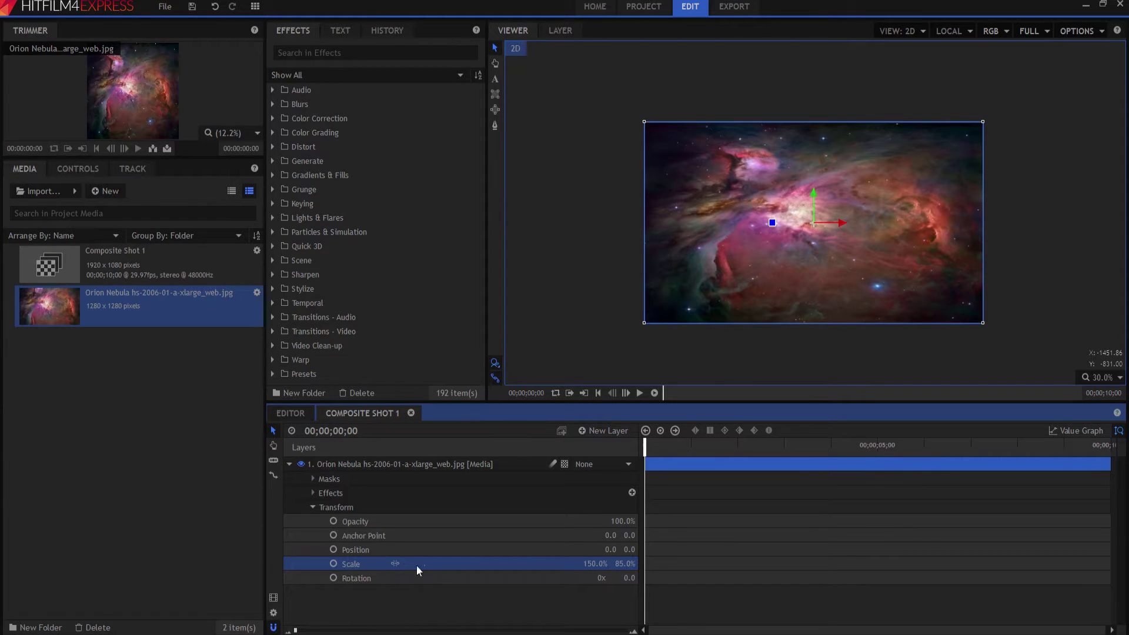
{"action": "left_click", "coordinate": [289, 464]}
Make the nebula layer a 3D plane, accept the new camera, and duplicate the layer
{"action": "left_click", "coordinate": [563, 464]}
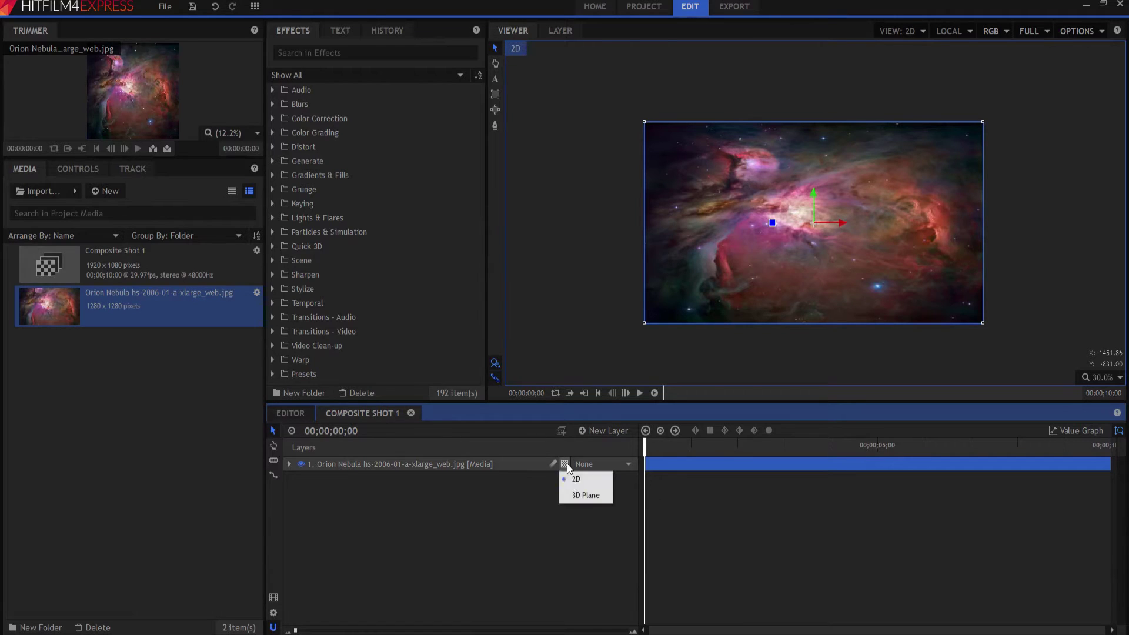
{"action": "left_click", "coordinate": [581, 497]}
{"action": "left_click", "coordinate": [606, 346]}
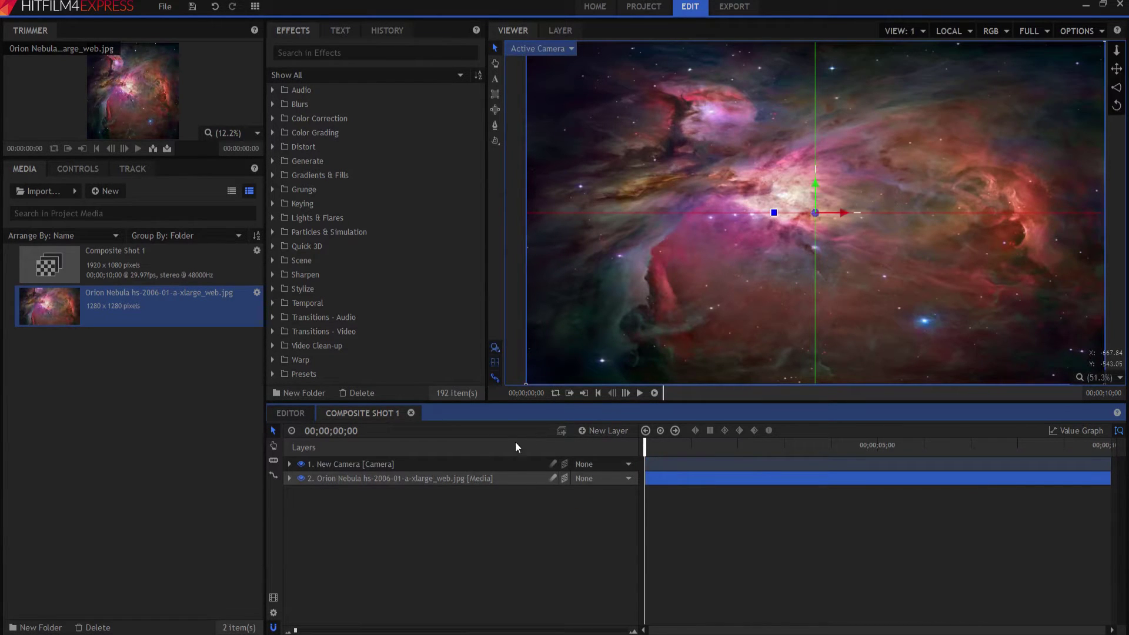
{"action": "left_click", "coordinate": [368, 477]}
{"action": "key", "text": "ctrl+d"}
{"action": "key", "text": "ctrl+d"}
{"action": "key", "text": "ctrl+d"}
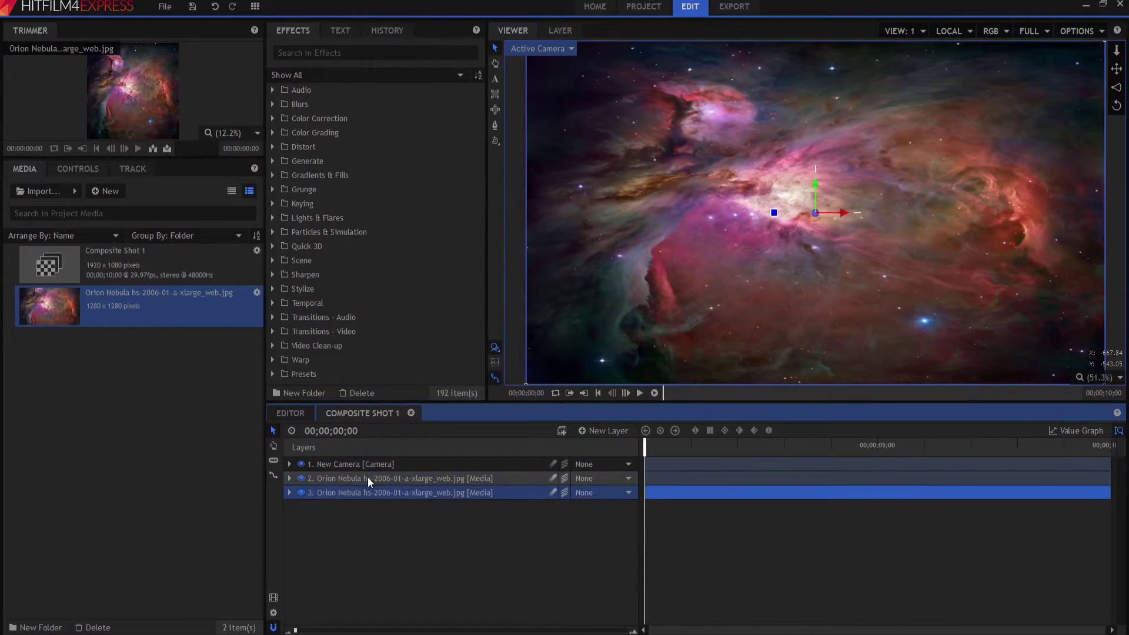
Rename the first two nebula layers to 1 and 2
{"action": "left_click", "coordinate": [330, 478]}
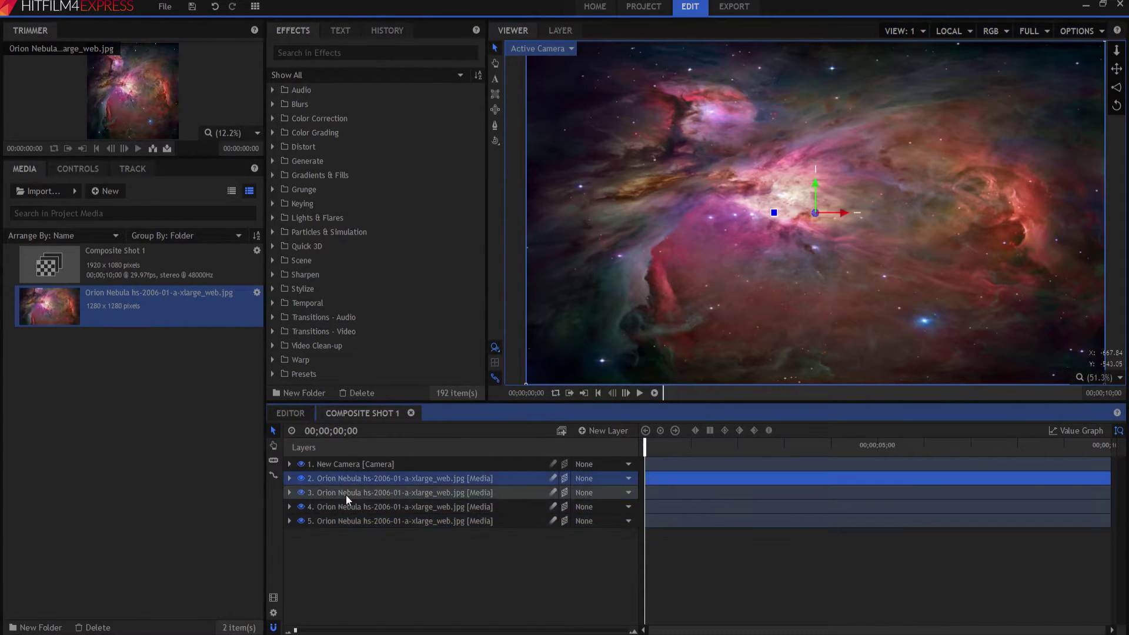
{"action": "key", "text": "F2"}
{"action": "type", "text": "1"}
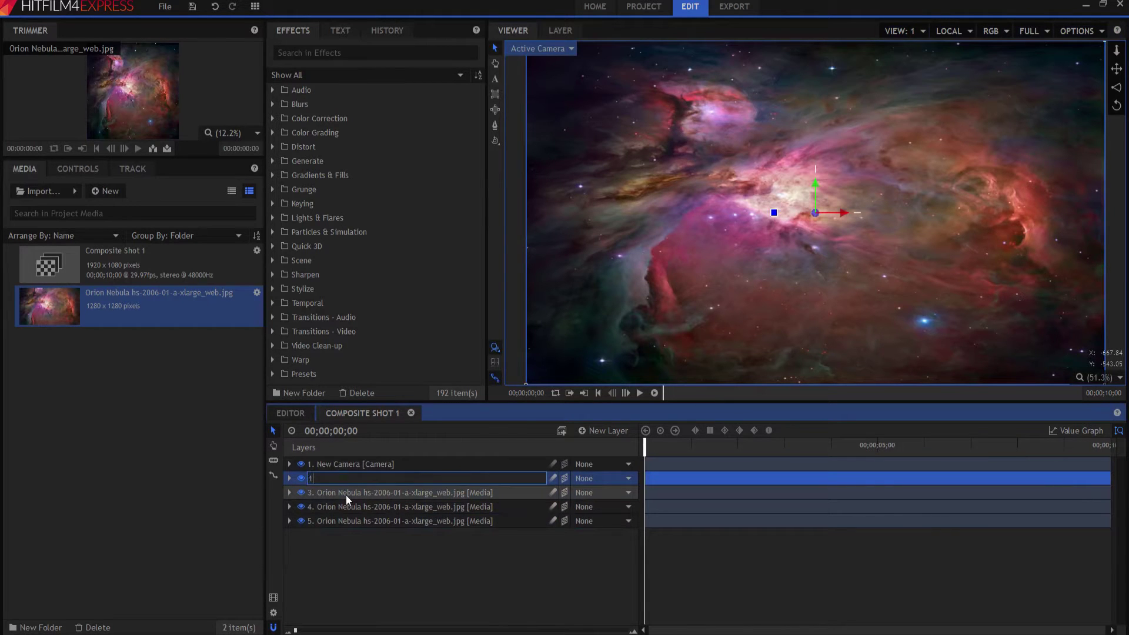
{"action": "key", "text": "Return"}
{"action": "left_click", "coordinate": [346, 495]}
{"action": "key", "text": "F2"}
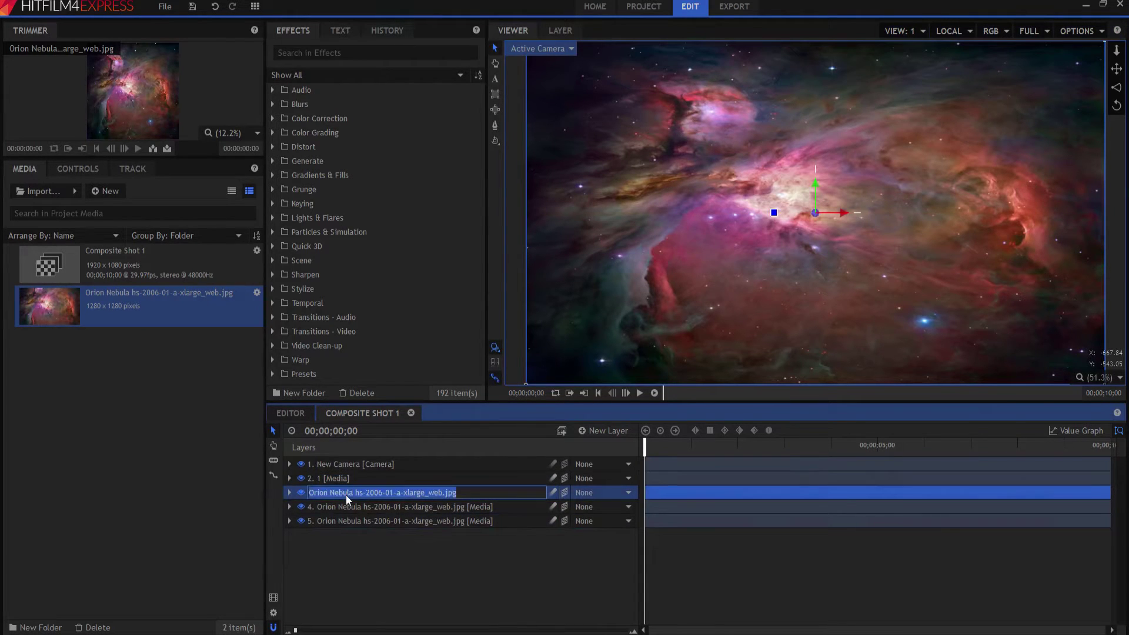
{"action": "type", "text": "2"}
{"action": "key", "text": "Return"}
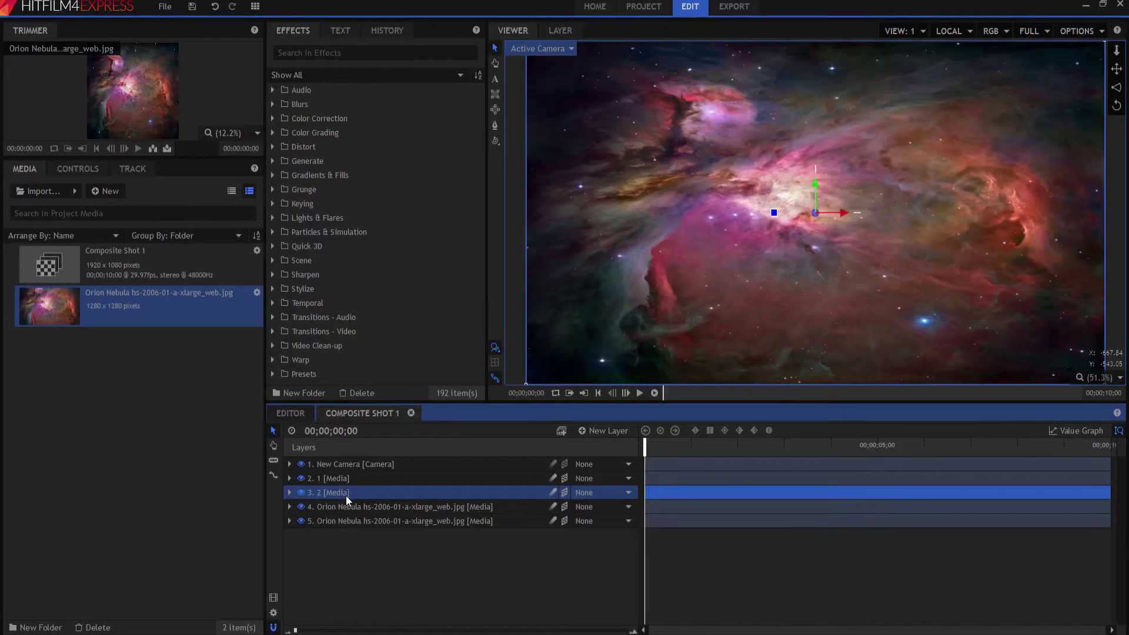
Rename the remaining two nebula layers to 3 and BG
{"action": "left_click", "coordinate": [335, 508]}
{"action": "key", "text": "F2"}
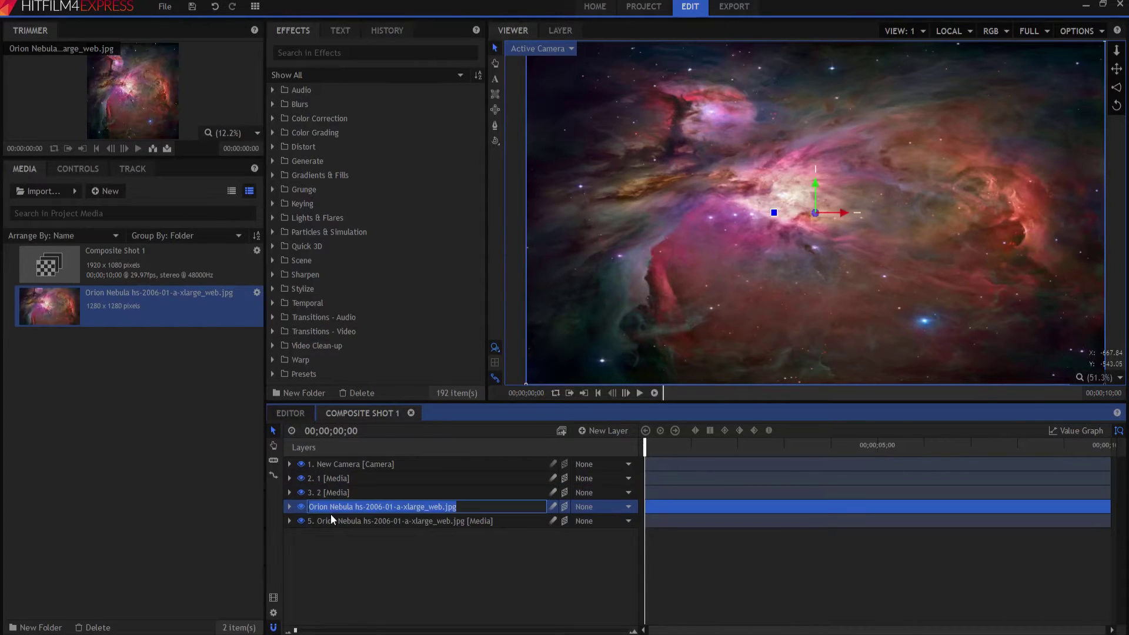
{"action": "type", "text": "3"}
{"action": "key", "text": "Return"}
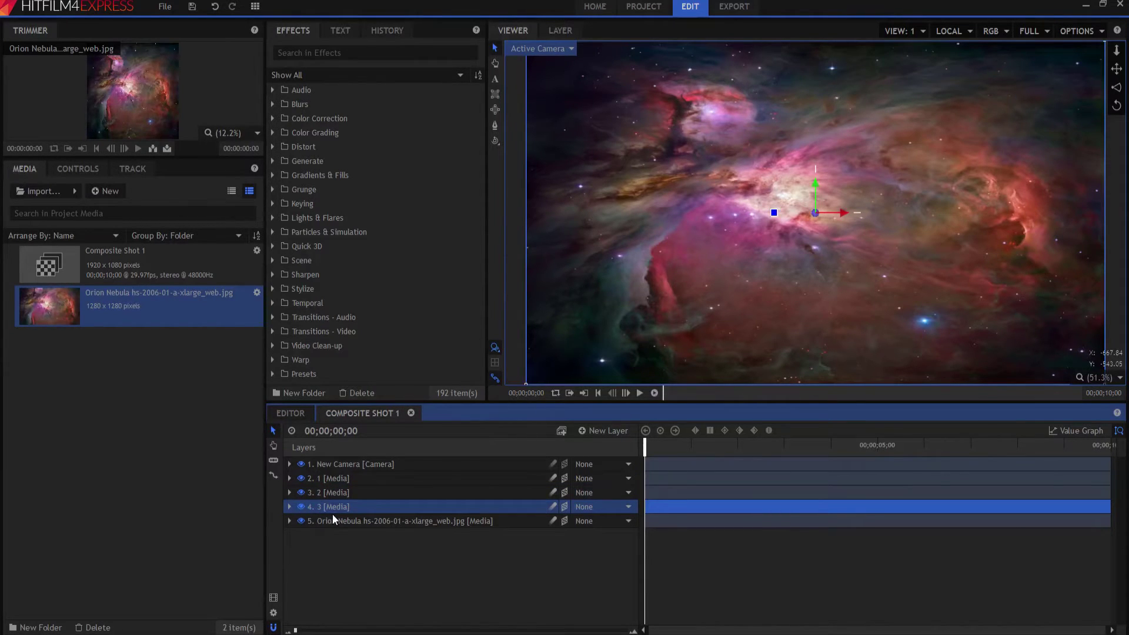
{"action": "left_click", "coordinate": [333, 522]}
{"action": "key", "text": "F2"}
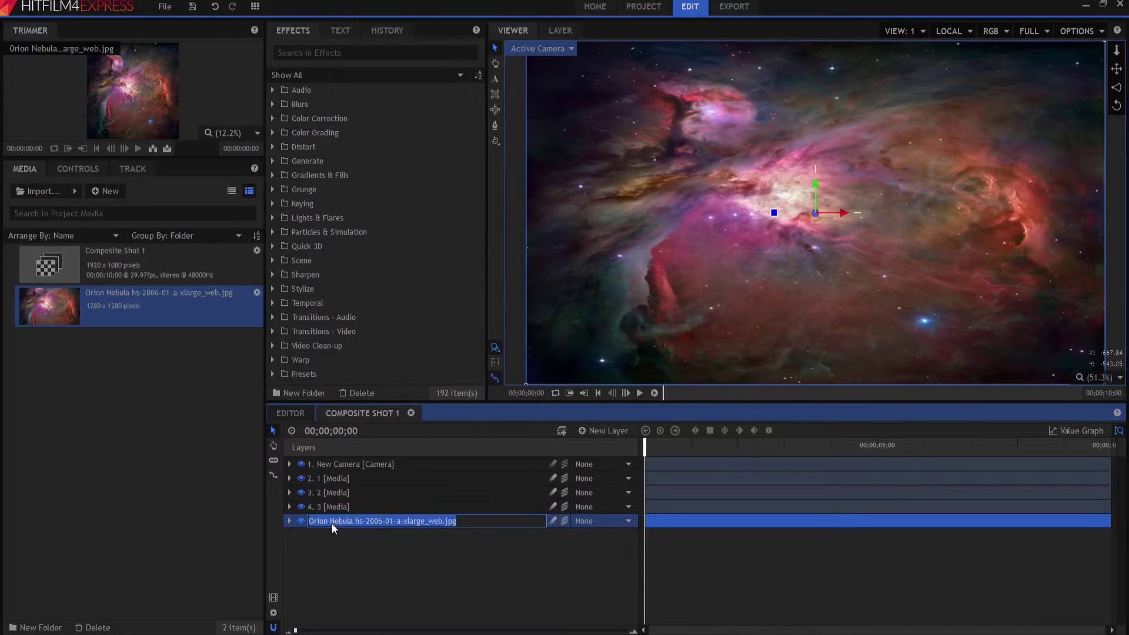
{"action": "type", "text": "BG"}
{"action": "key", "text": "Return"}
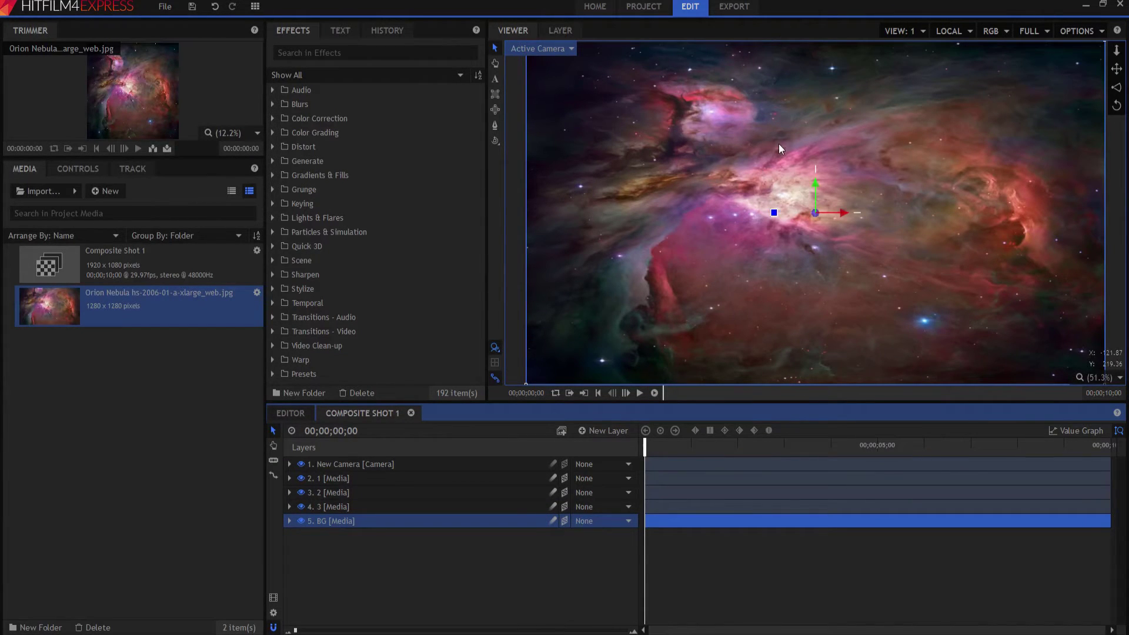
{"action": "left_click", "coordinate": [540, 48]}
Switch the viewer to Perspective and orbit around the nebula plane
{"action": "left_click", "coordinate": [537, 80]}
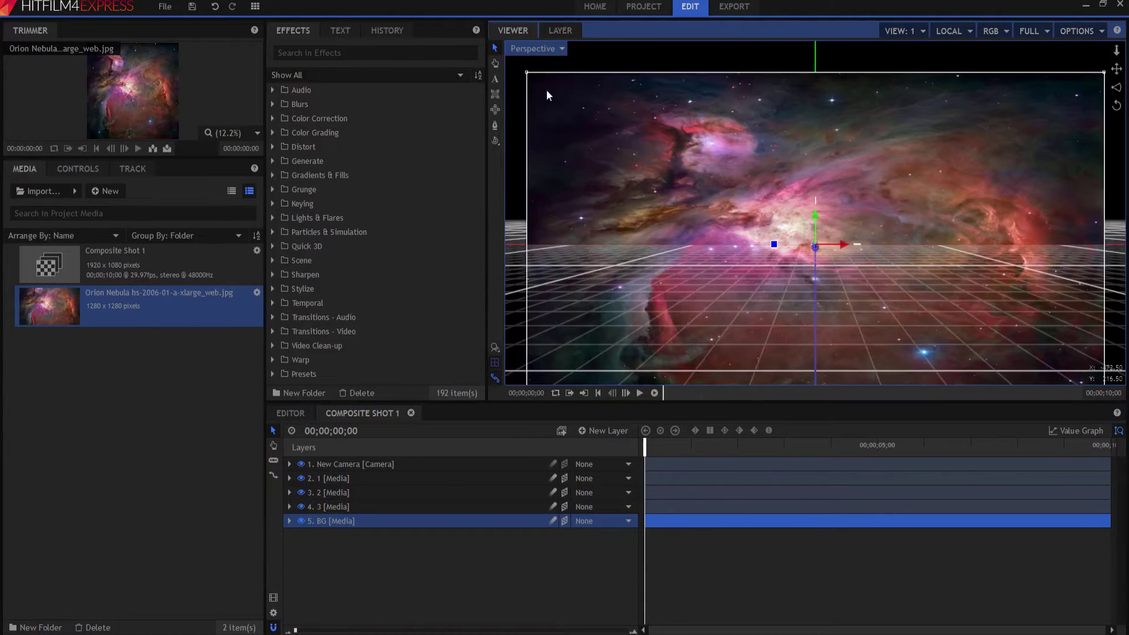
{"action": "scroll", "coordinate": [841, 257], "scroll_direction": "down", "scroll_amount": 8}
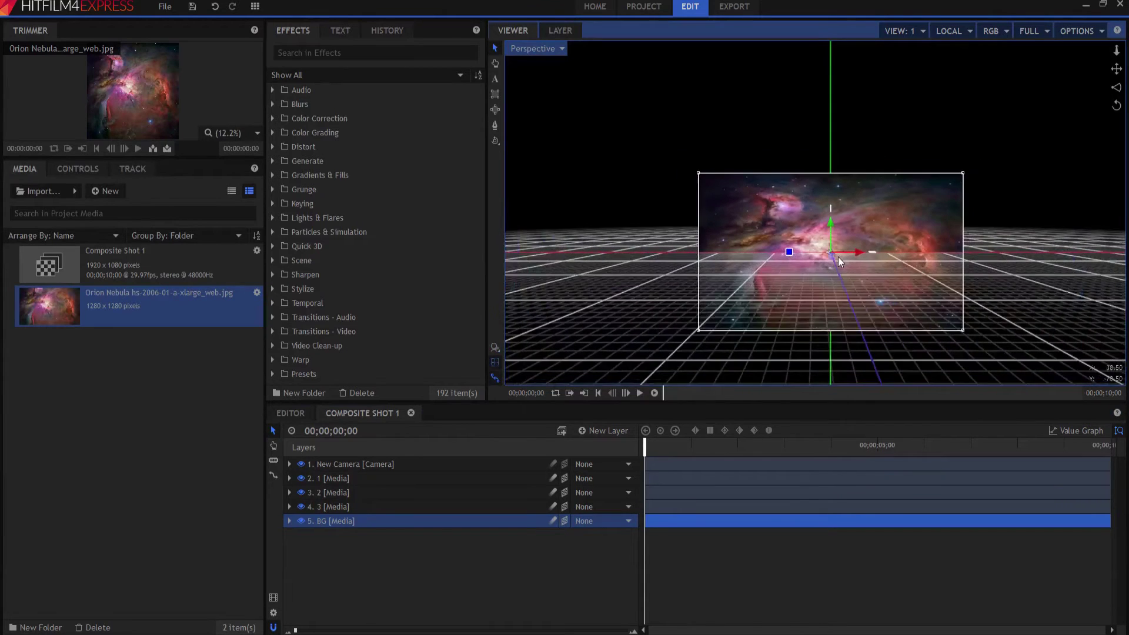
{"action": "scroll", "coordinate": [835, 256], "scroll_direction": "down", "scroll_amount": 1}
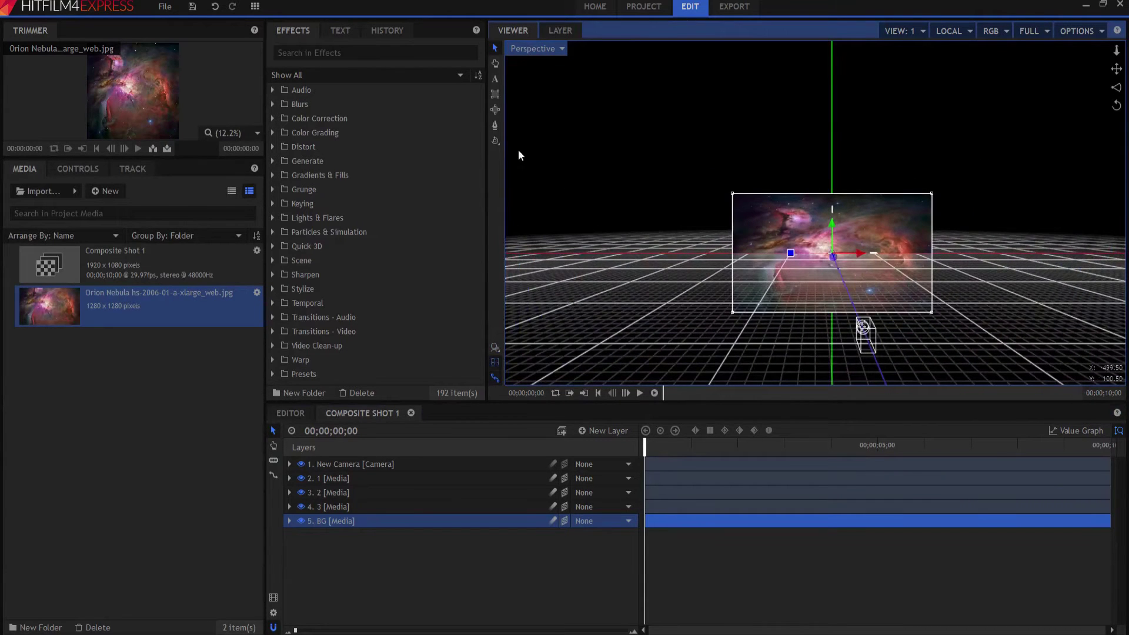
{"action": "left_click", "coordinate": [494, 142]}
{"action": "left_click_drag", "start_coordinate": [991, 233], "coordinate": [930, 256]}
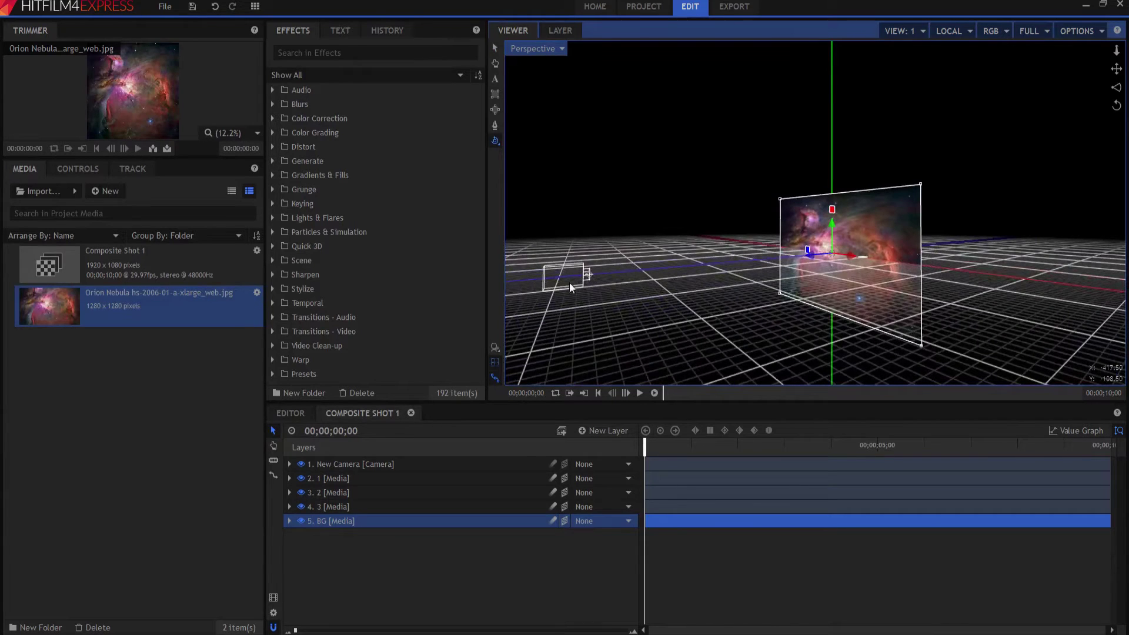
Select the New Camera layer and view the shot through the Active Camera
{"action": "left_click", "coordinate": [350, 463]}
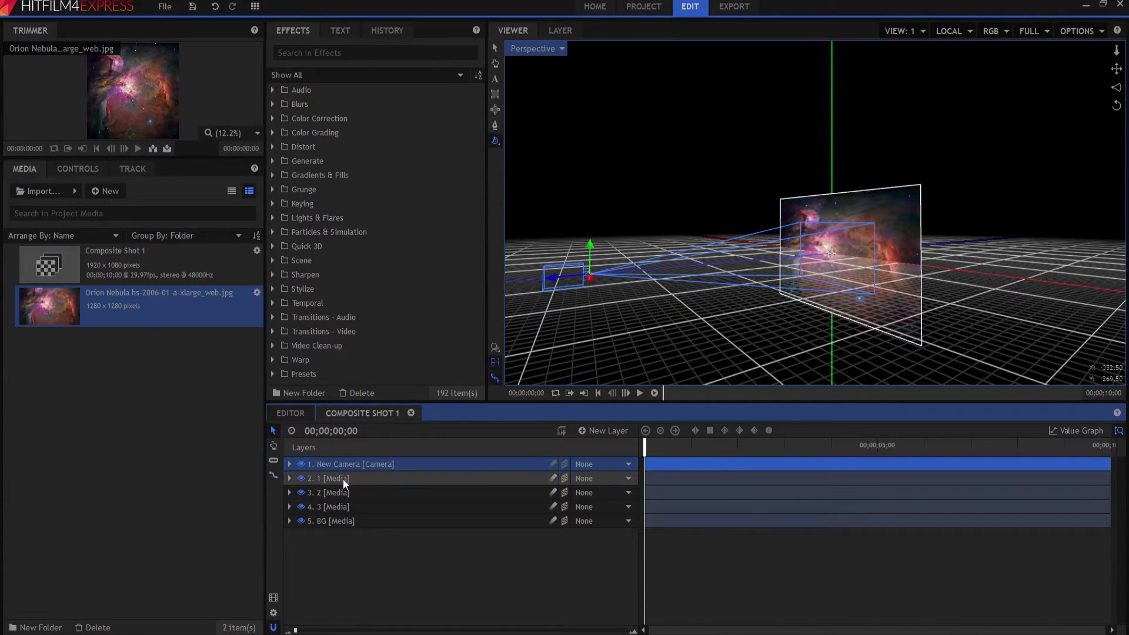
{"action": "left_click", "coordinate": [529, 49]}
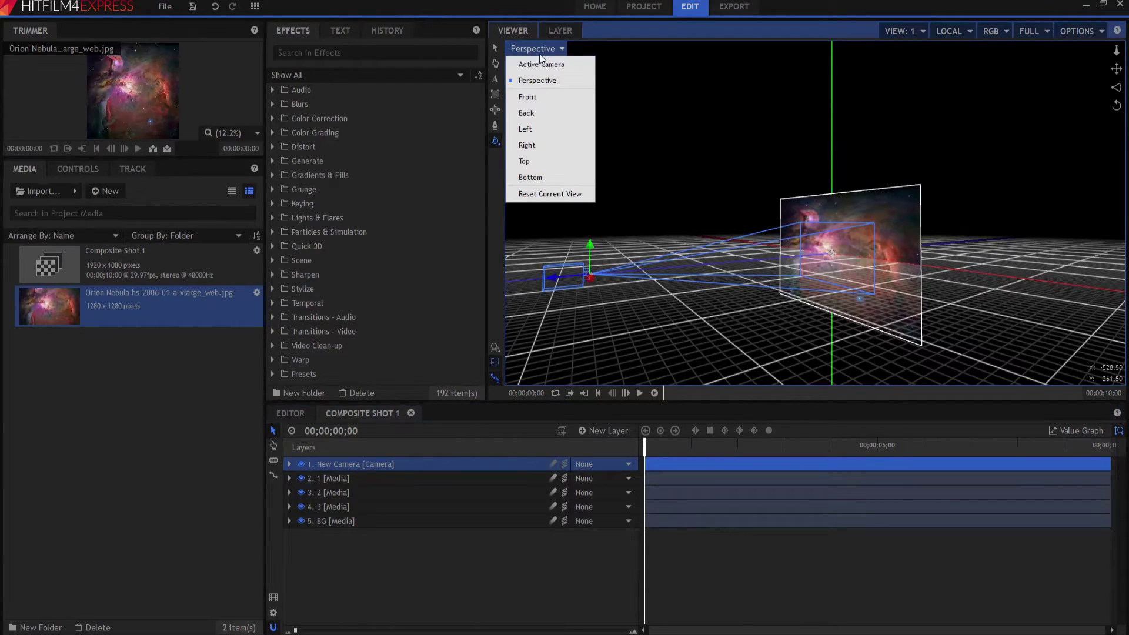
{"action": "left_click", "coordinate": [532, 66]}
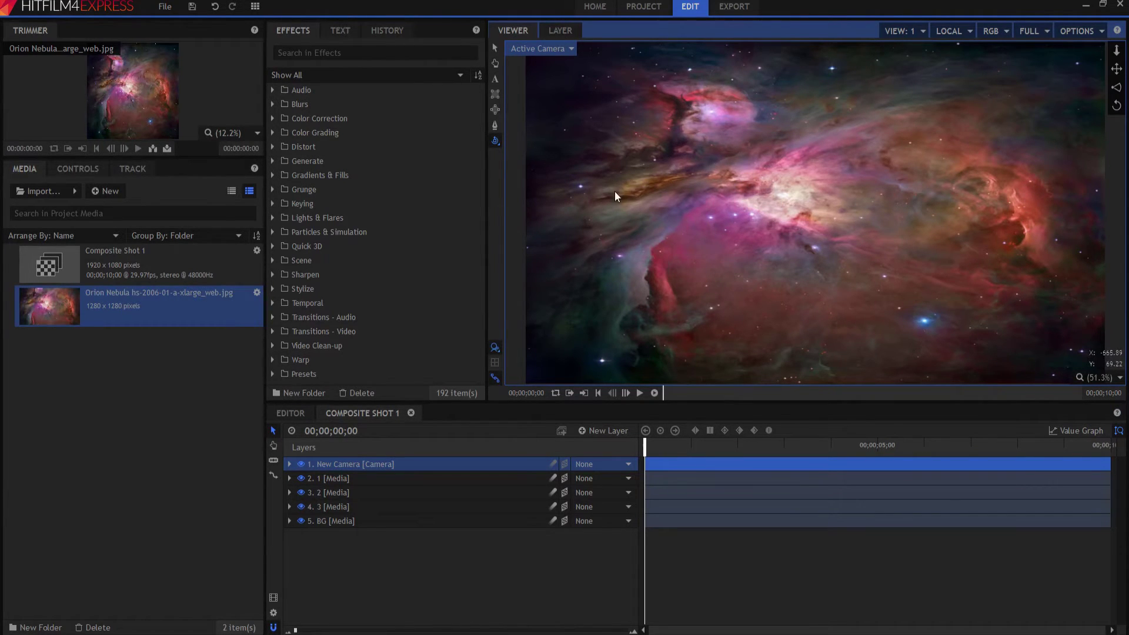
{"action": "left_click", "coordinate": [329, 478]}
Draw a closed mask on layer 1 around the dark dust streak at upper left
{"action": "left_click", "coordinate": [494, 125]}
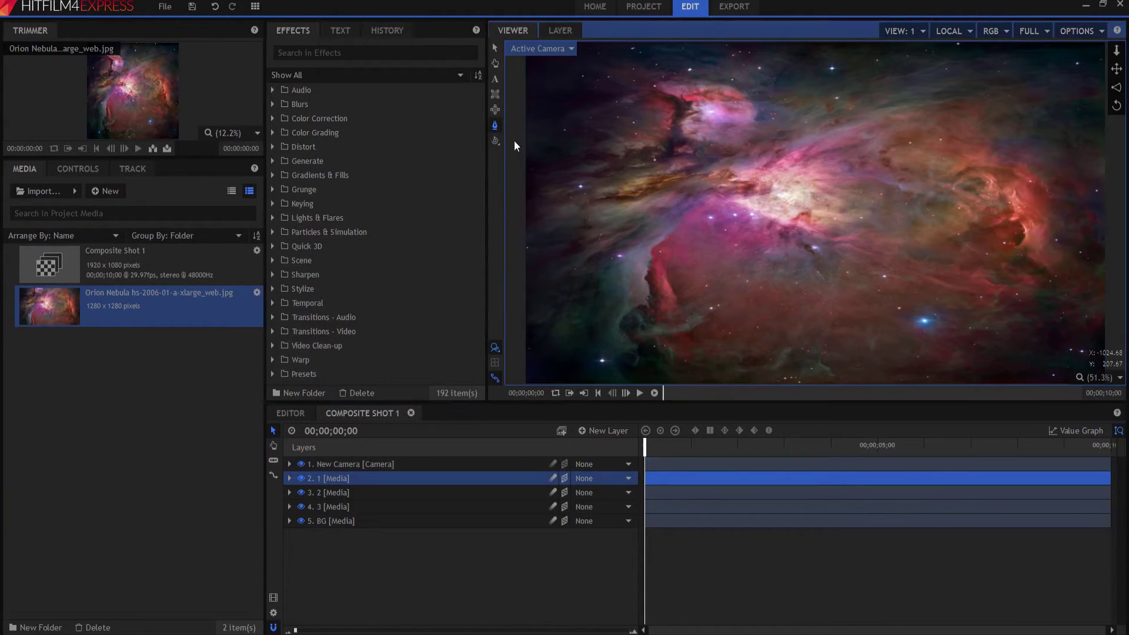
{"action": "left_click", "coordinate": [581, 208]}
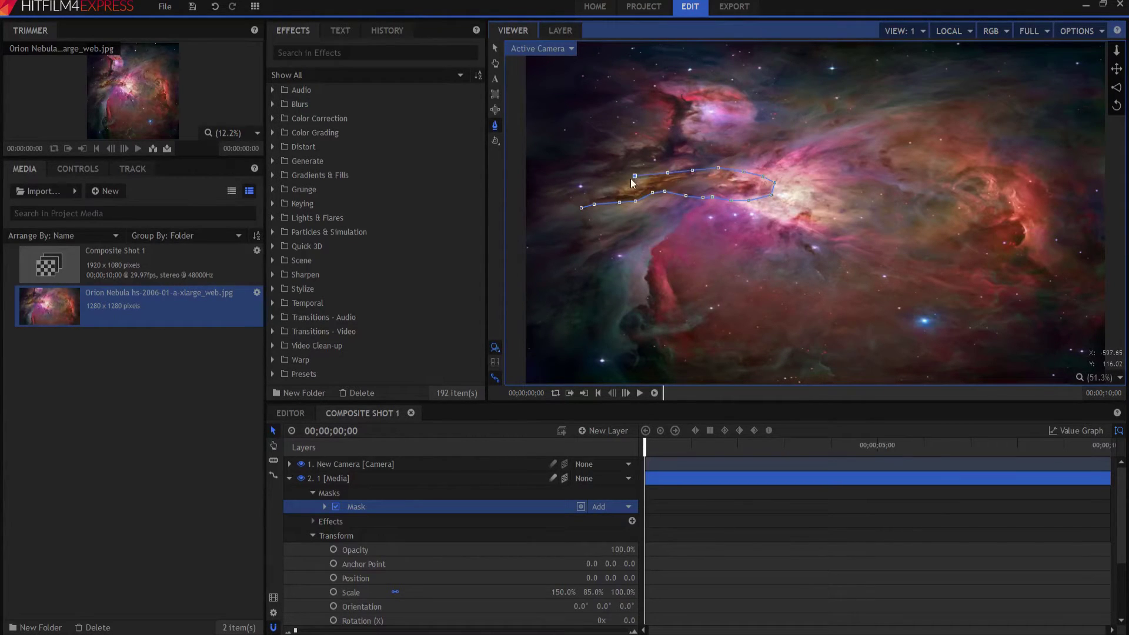
{"action": "left_click", "coordinate": [609, 184]}
{"action": "left_click", "coordinate": [596, 194]}
{"action": "left_click", "coordinate": [579, 197]}
{"action": "left_click", "coordinate": [580, 207]}
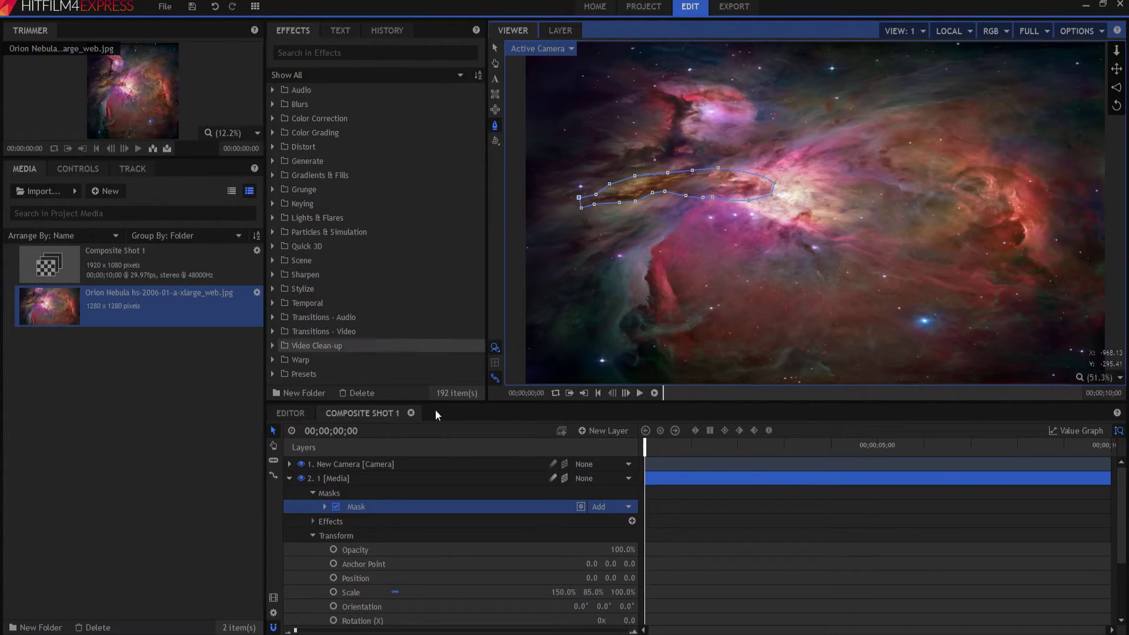
Set the layer 1 mask's Feather Strength to 50px
{"action": "left_click", "coordinate": [324, 506]}
{"action": "left_click", "coordinate": [335, 522]}
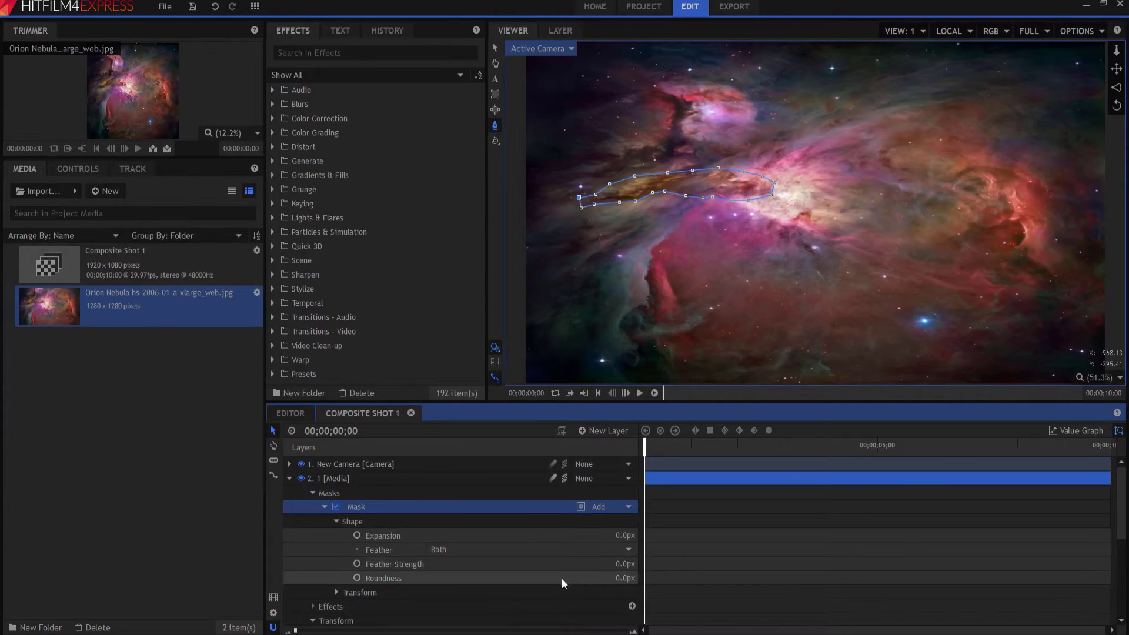
{"action": "left_click", "coordinate": [616, 562]}
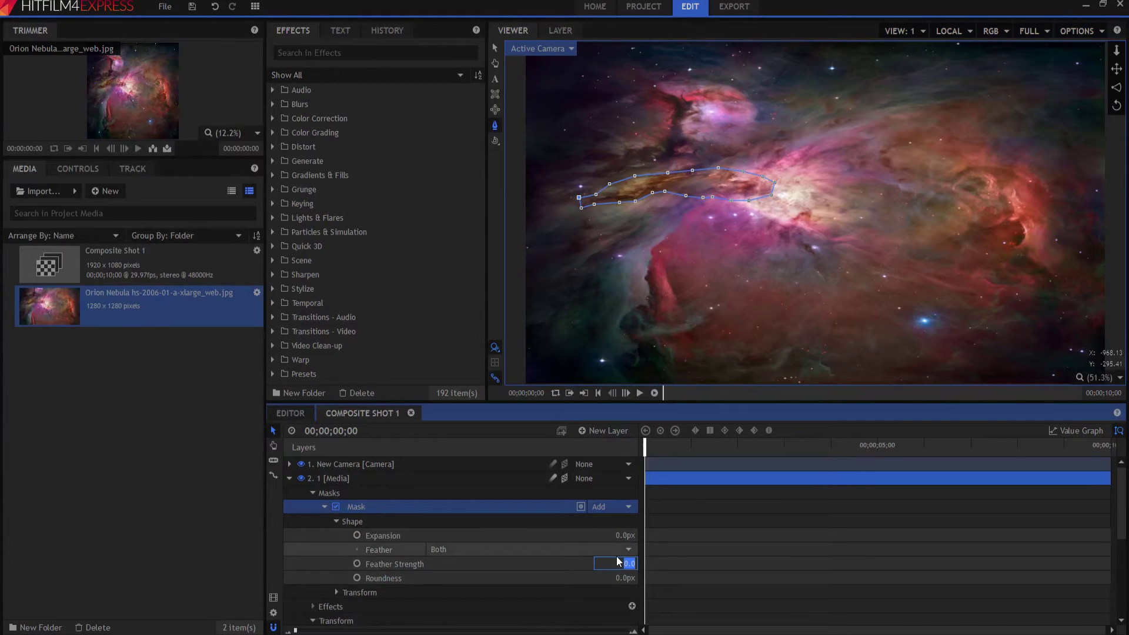
{"action": "key", "text": "Return"}
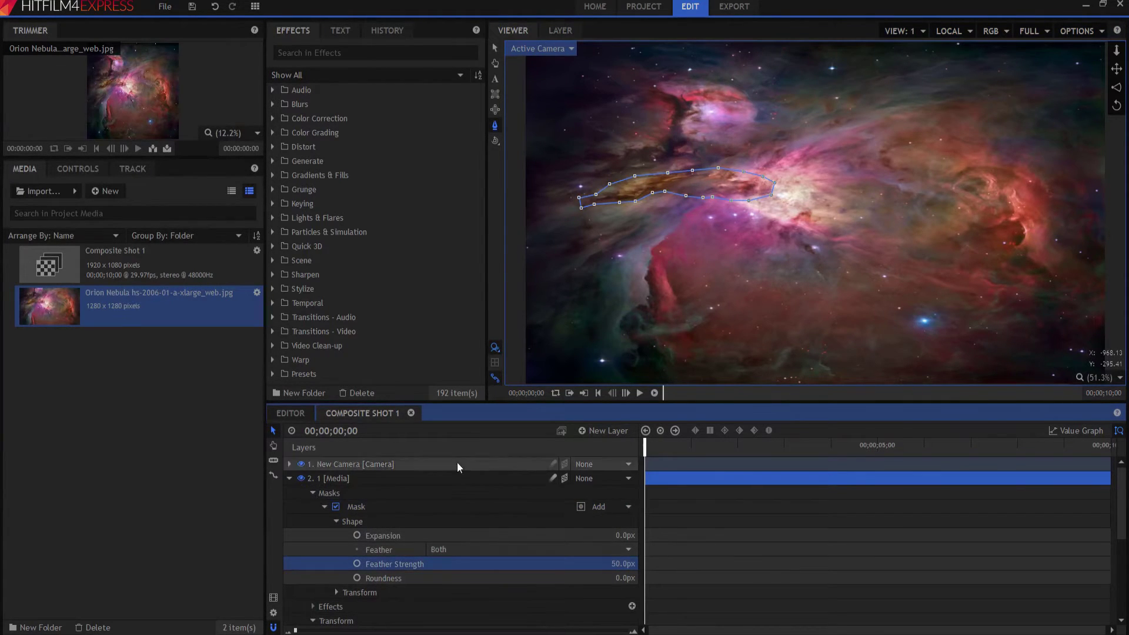
Select layer 2, reframe the viewer, and start a mask along the nebula's bright edge
{"action": "left_click", "coordinate": [288, 478]}
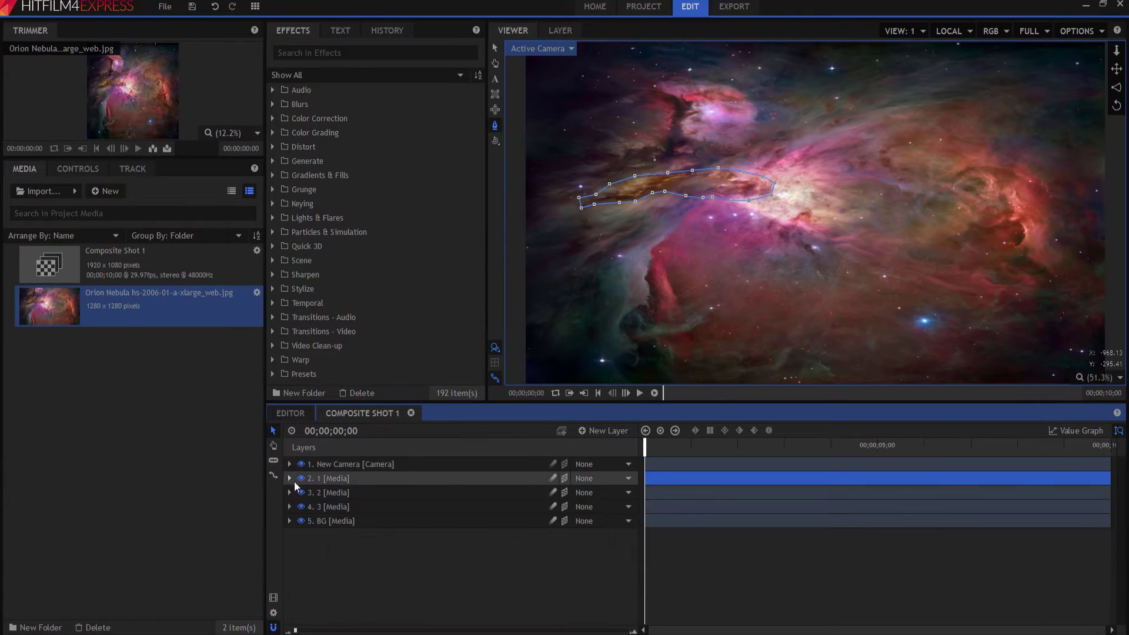
{"action": "left_click", "coordinate": [341, 495]}
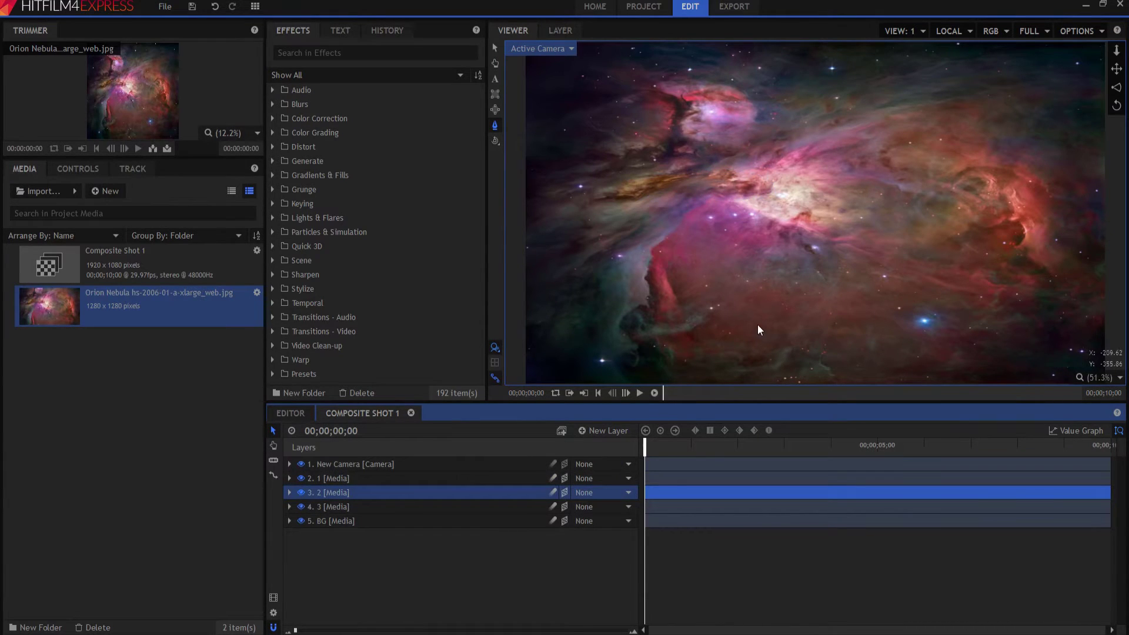
{"action": "scroll", "coordinate": [765, 325], "scroll_direction": "down", "scroll_amount": 2}
{"action": "left_click_drag", "start_coordinate": [779, 323], "coordinate": [767, 301]}
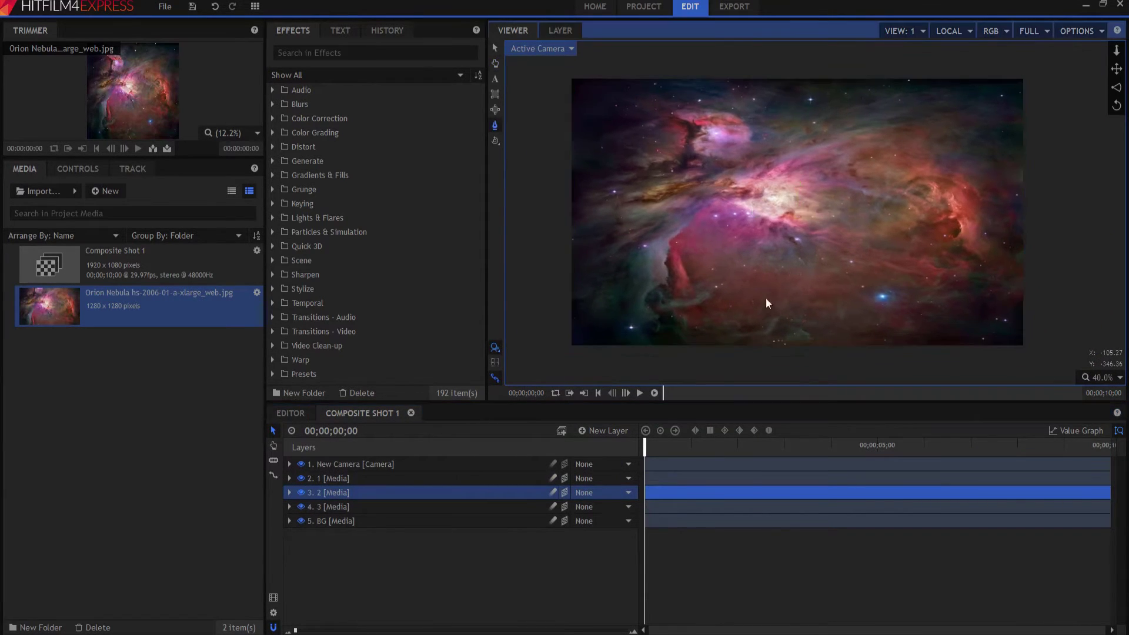
{"action": "left_click", "coordinate": [651, 346]}
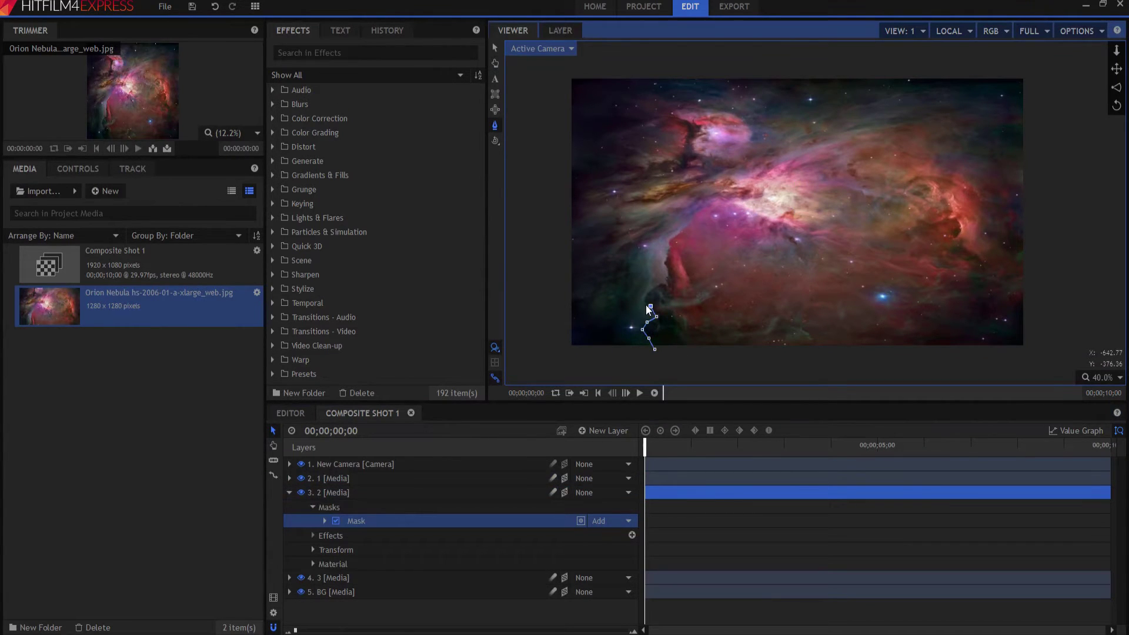
{"action": "left_click", "coordinate": [668, 247]}
{"action": "left_click", "coordinate": [674, 235]}
{"action": "left_click", "coordinate": [689, 222]}
{"action": "left_click", "coordinate": [703, 207]}
Continue the mask rightward along the bright edge past the image's lower-right corner
{"action": "left_click", "coordinate": [789, 211]}
{"action": "left_click", "coordinate": [795, 214]}
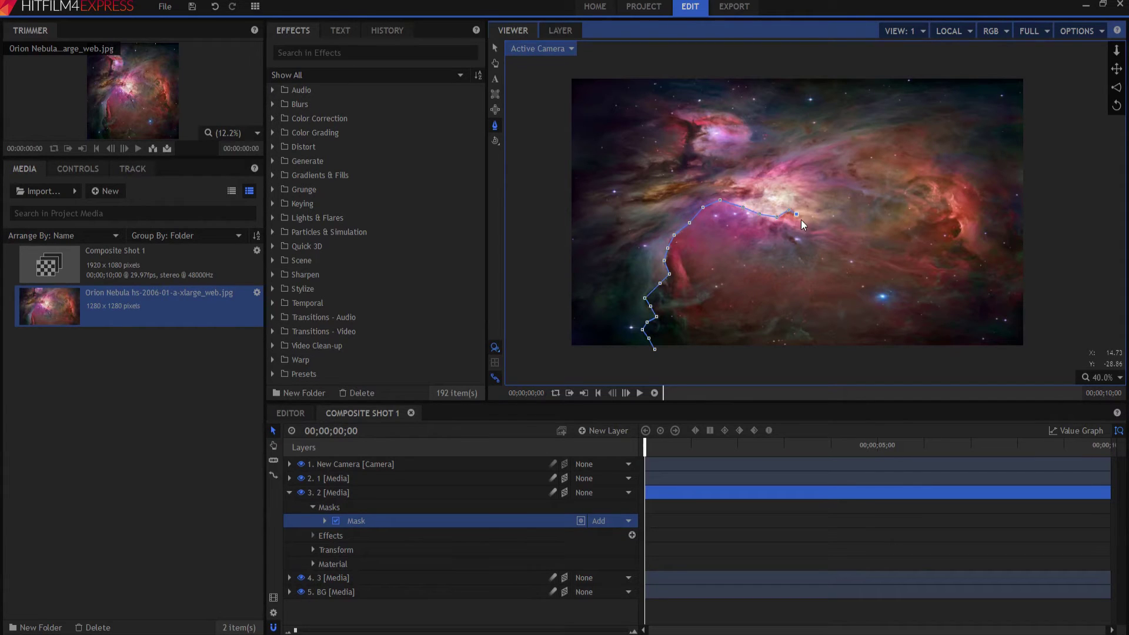
{"action": "left_click", "coordinate": [839, 226]}
{"action": "left_click", "coordinate": [851, 230]}
{"action": "left_click", "coordinate": [870, 241]}
{"action": "left_click", "coordinate": [871, 248]}
{"action": "left_click", "coordinate": [909, 255]}
{"action": "left_click", "coordinate": [926, 261]}
{"action": "left_click", "coordinate": [936, 268]}
{"action": "left_click", "coordinate": [982, 268]}
{"action": "left_click", "coordinate": [1033, 273]}
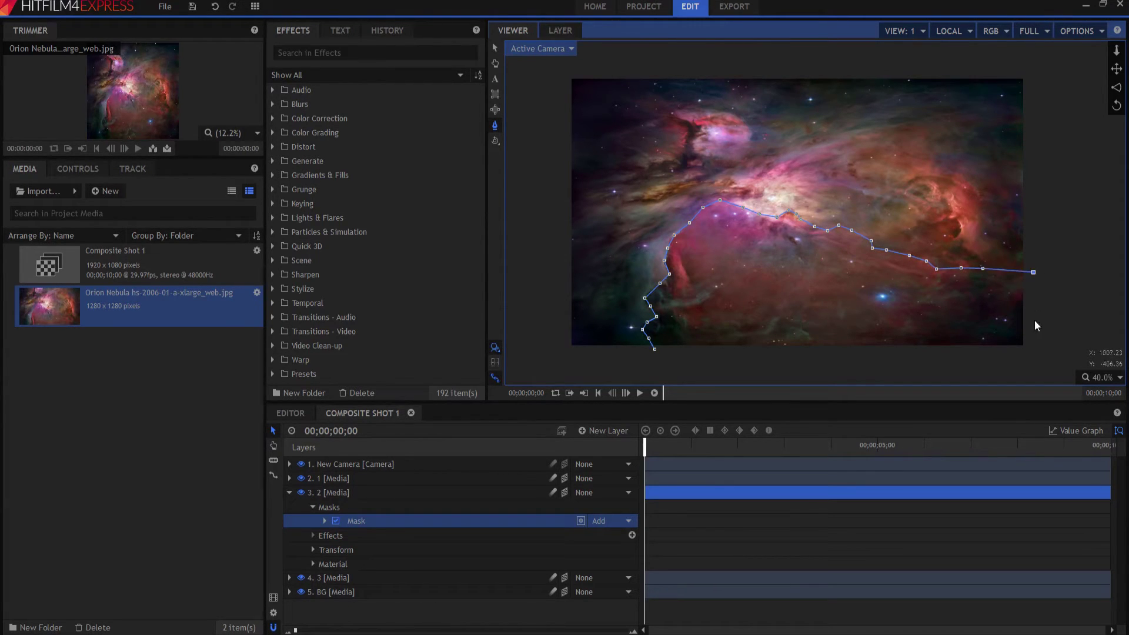
{"action": "left_click", "coordinate": [1034, 352]}
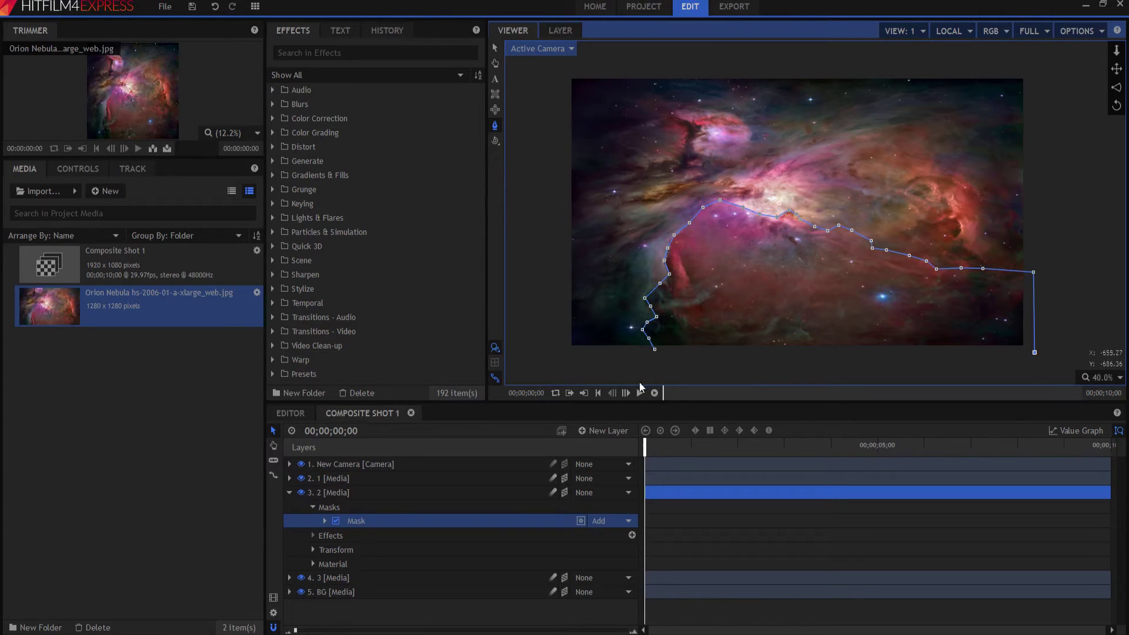
Set the layer 2 mask's Feather Strength to 50px
{"action": "left_click", "coordinate": [324, 520]}
{"action": "left_click", "coordinate": [337, 536]}
{"action": "left_click", "coordinate": [614, 577]}
{"action": "type", "text": "50"}
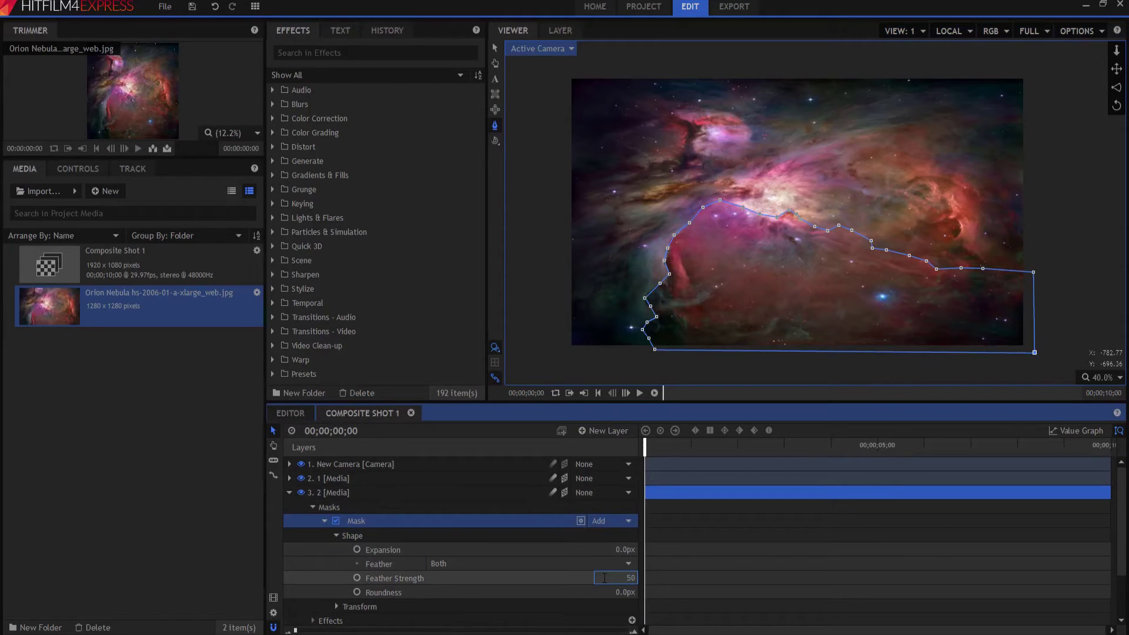
{"action": "key", "text": "Return"}
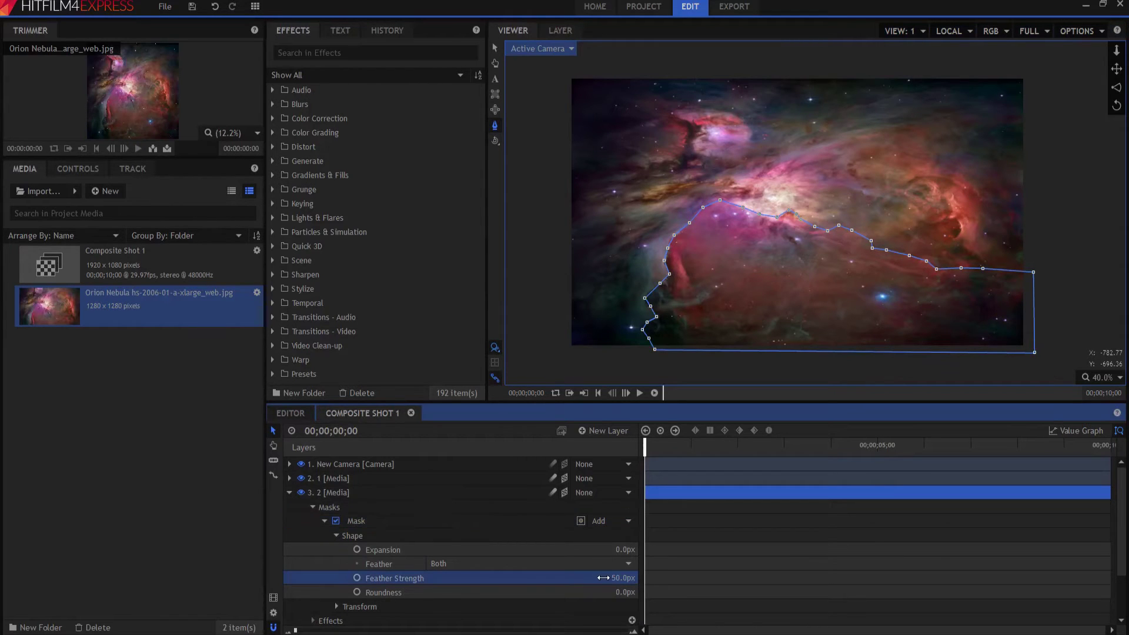
{"action": "left_click", "coordinate": [288, 493]}
Draw a closed mask on layer 3 covering the right side of the nebula
{"action": "left_click", "coordinate": [288, 507]}
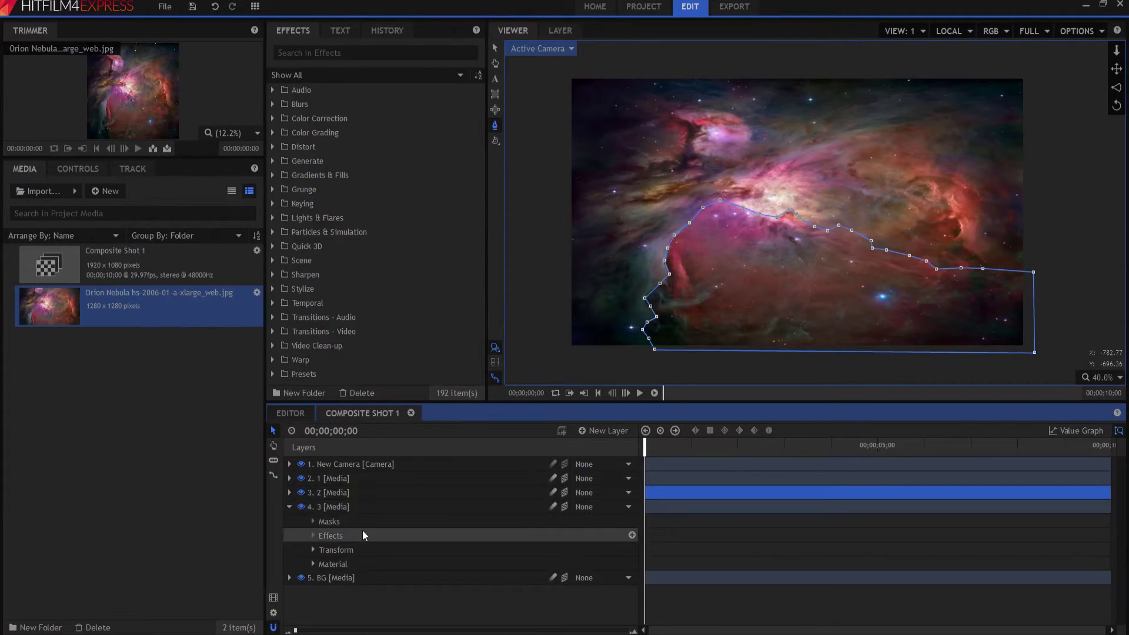
{"action": "left_click", "coordinate": [336, 507]}
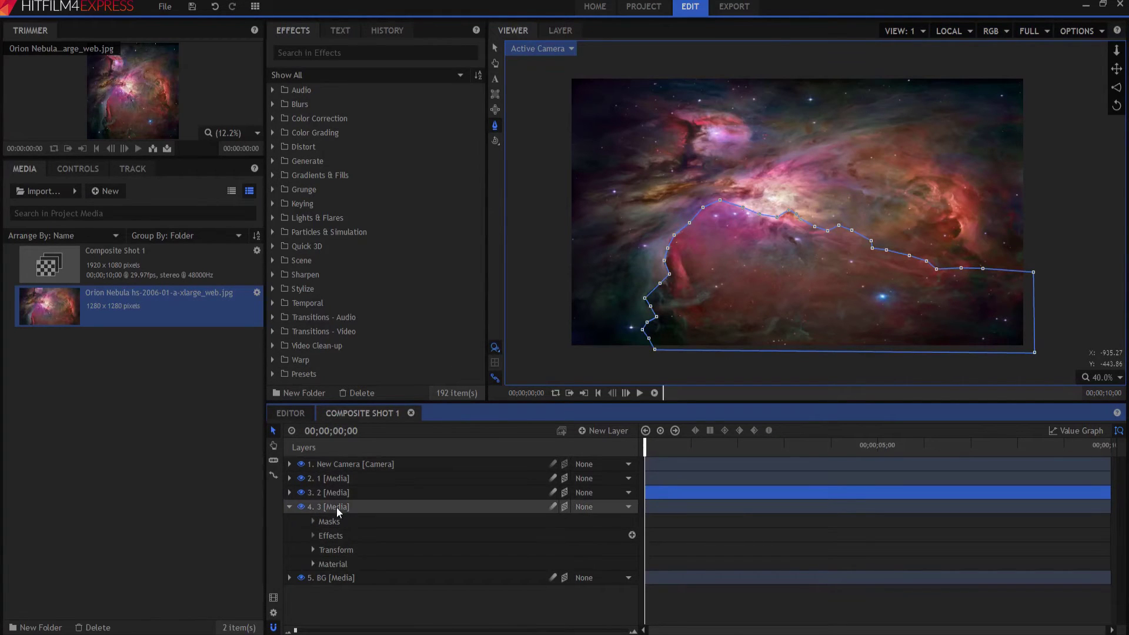
{"action": "left_click", "coordinate": [703, 354]}
{"action": "left_click", "coordinate": [699, 310]}
{"action": "left_click", "coordinate": [697, 250]}
{"action": "left_click", "coordinate": [716, 200]}
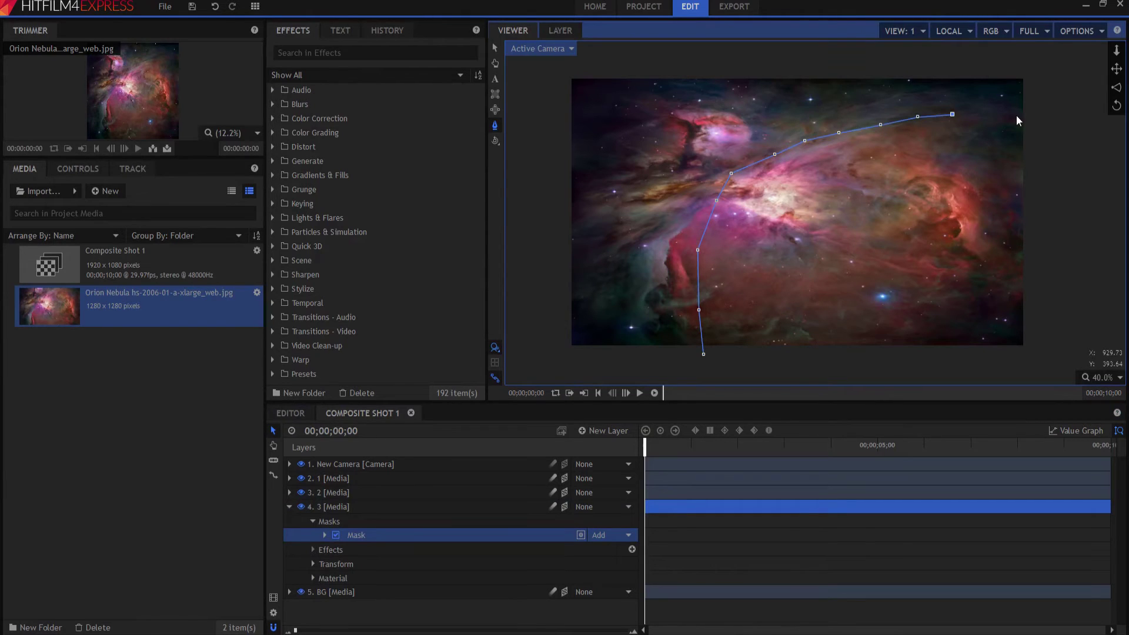
{"action": "left_click", "coordinate": [1032, 113]}
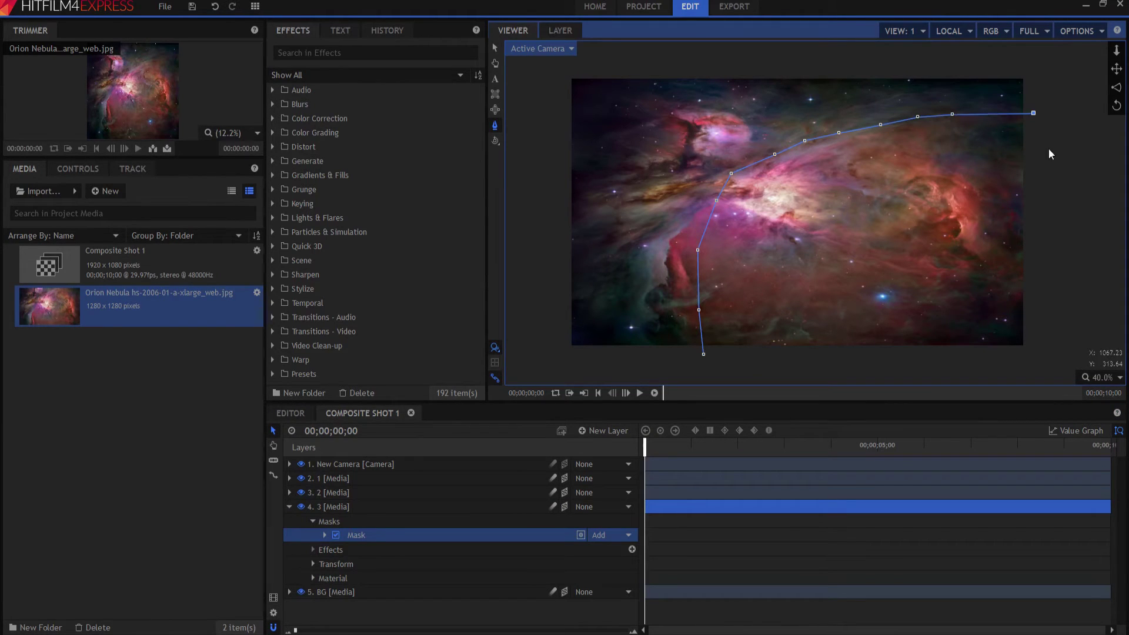
{"action": "left_click", "coordinate": [1033, 354]}
{"action": "left_click", "coordinate": [703, 354]}
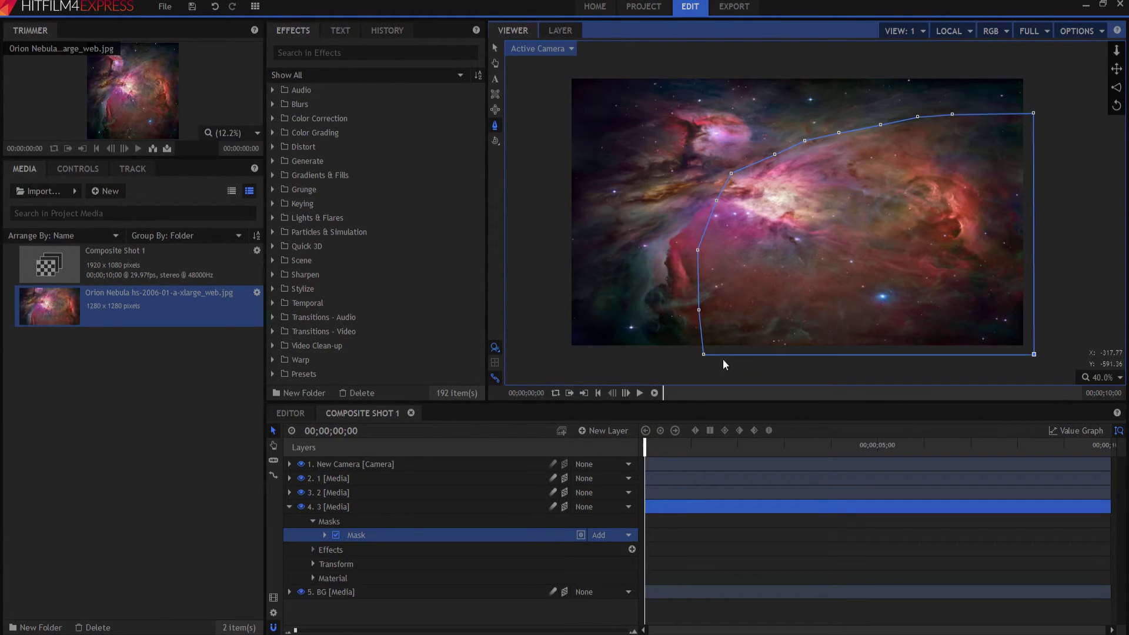
Set the layer 3 mask's Feather Strength to 50px, then select the BG layer
{"action": "left_click", "coordinate": [323, 534]}
{"action": "left_click", "coordinate": [336, 550]}
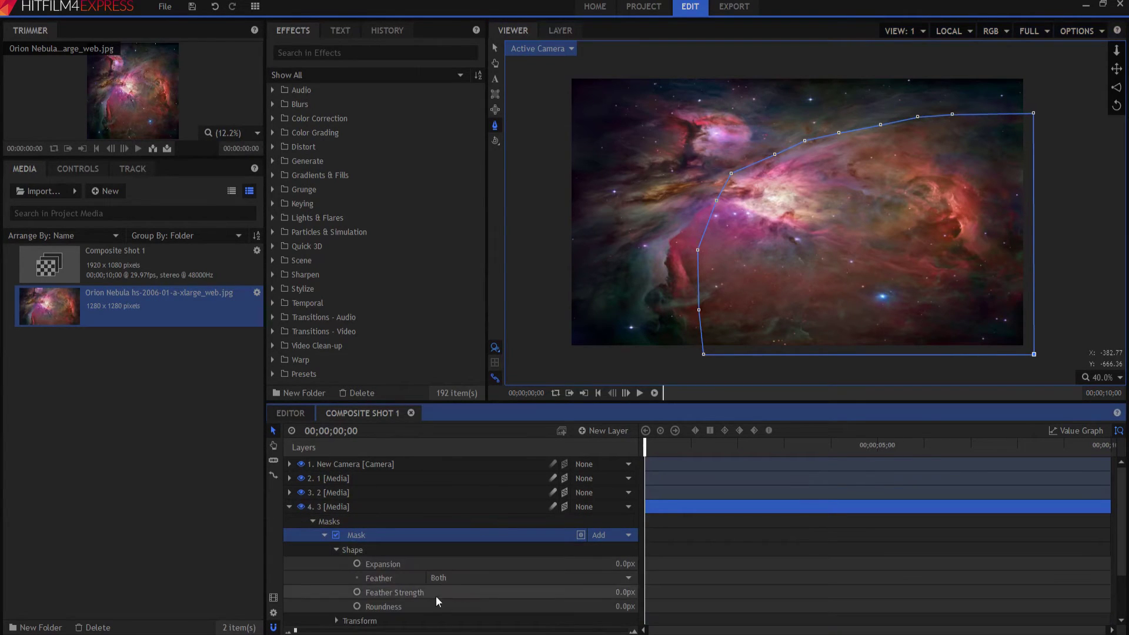
{"action": "left_click", "coordinate": [623, 592]}
{"action": "type", "text": "5"}
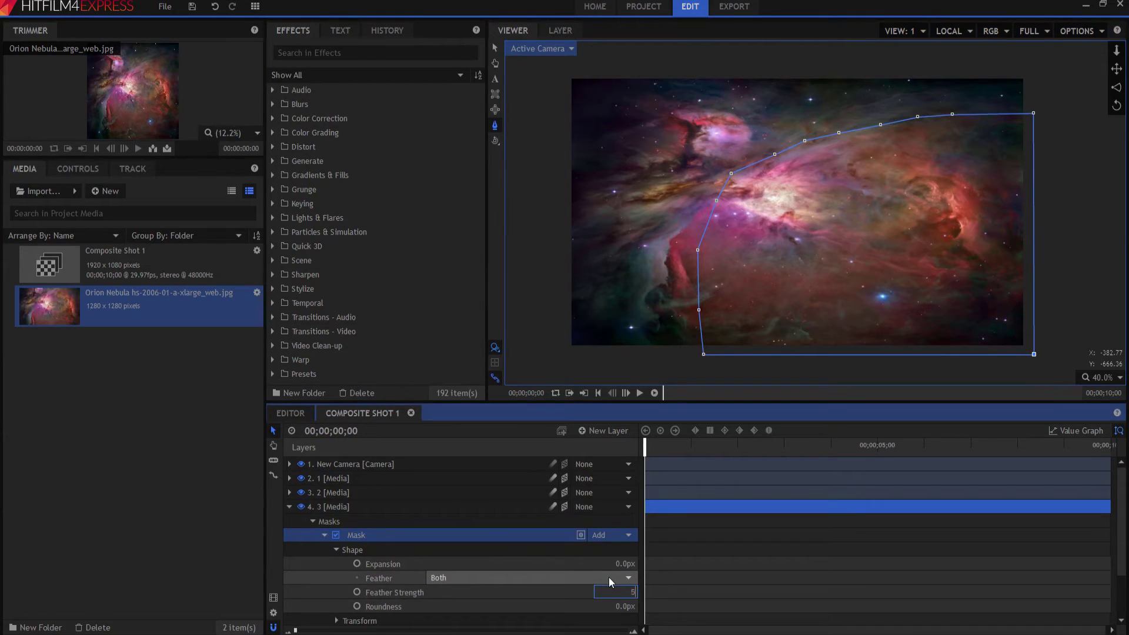
{"action": "type", "text": "0"}
{"action": "key", "text": "Return"}
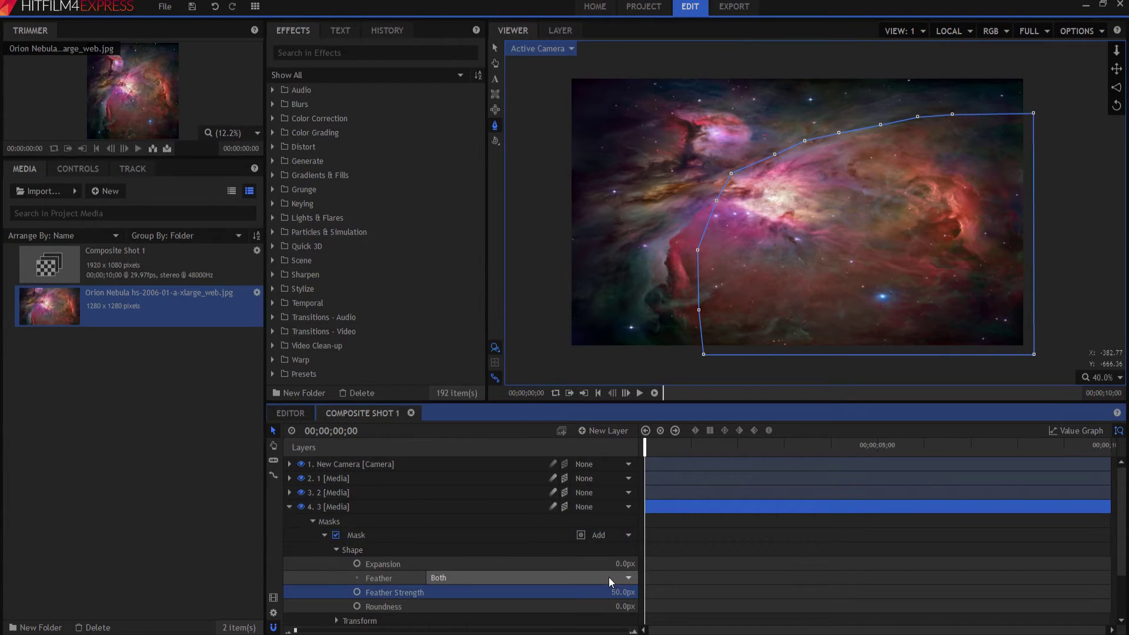
{"action": "left_click", "coordinate": [289, 506]}
{"action": "left_click", "coordinate": [338, 521]}
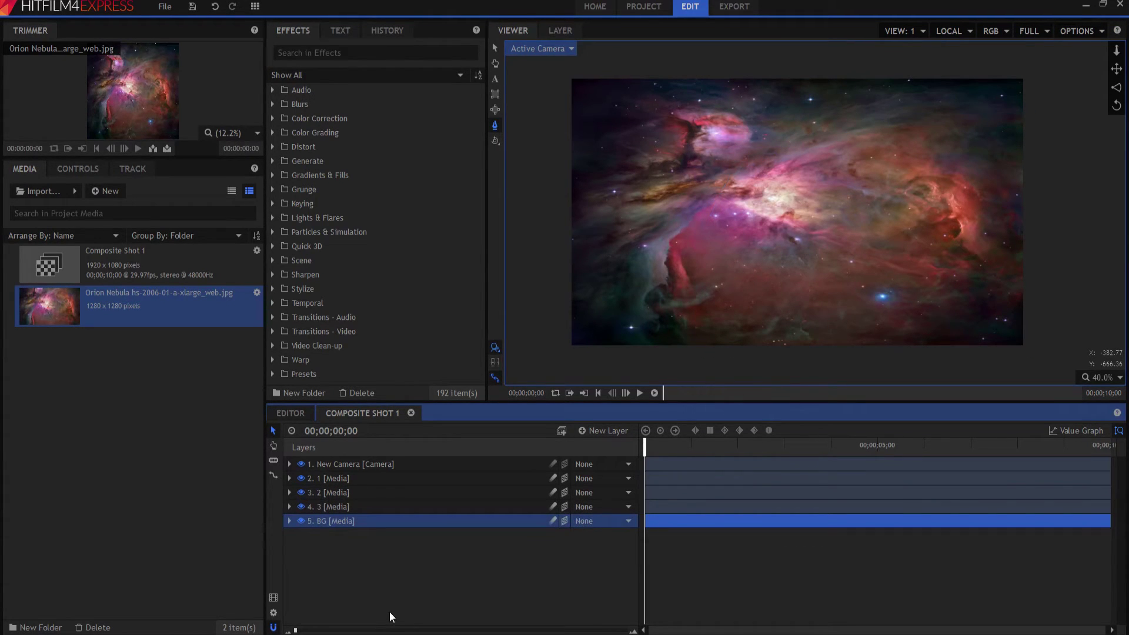
Switch to the Perspective view and move layer 1 closer to the camera
{"action": "left_click", "coordinate": [521, 47]}
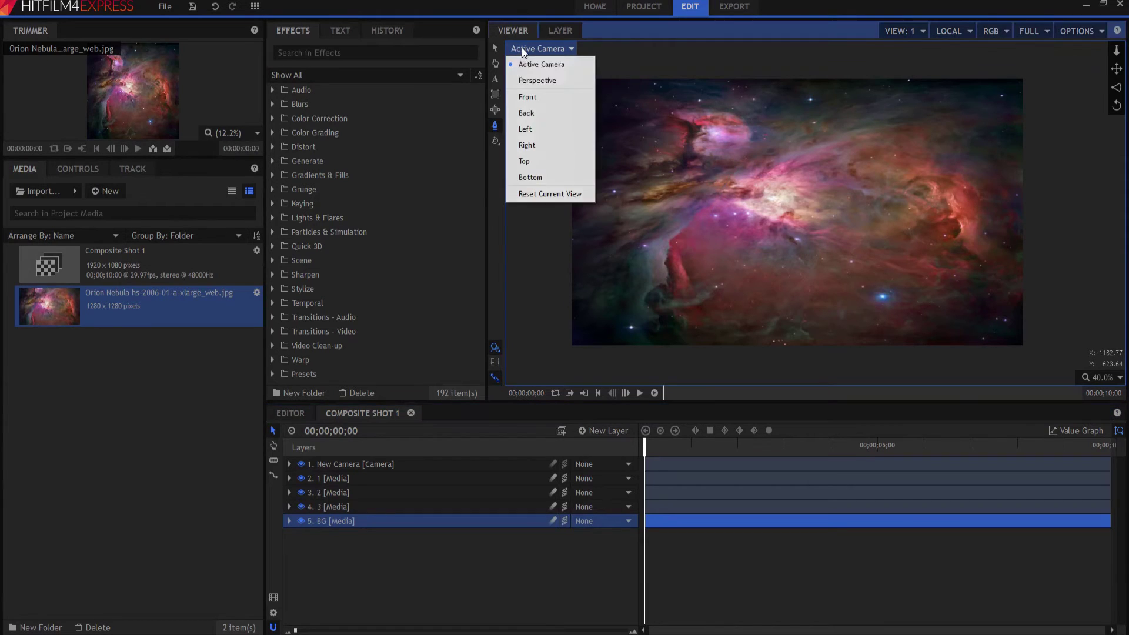
{"action": "left_click", "coordinate": [524, 79]}
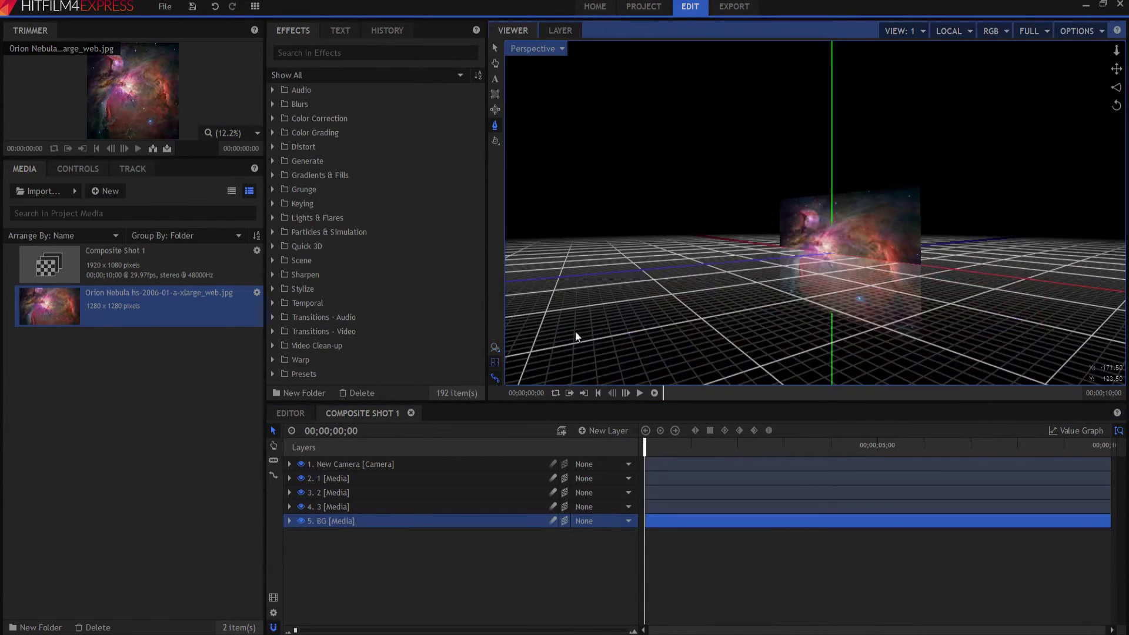
{"action": "left_click", "coordinate": [348, 464]}
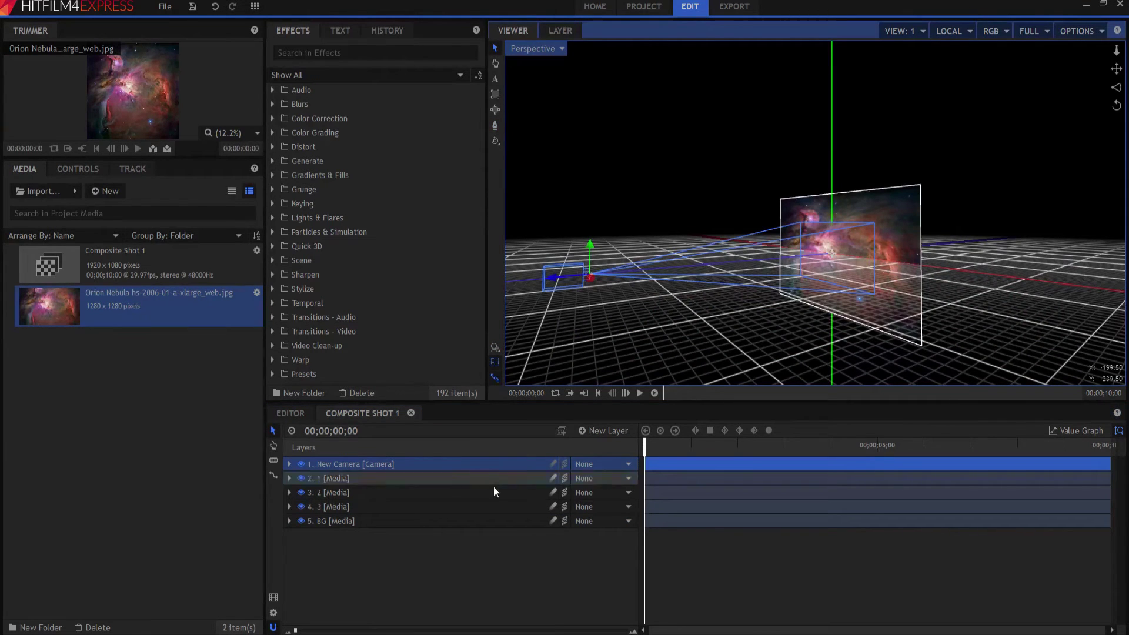
{"action": "left_click", "coordinate": [335, 477]}
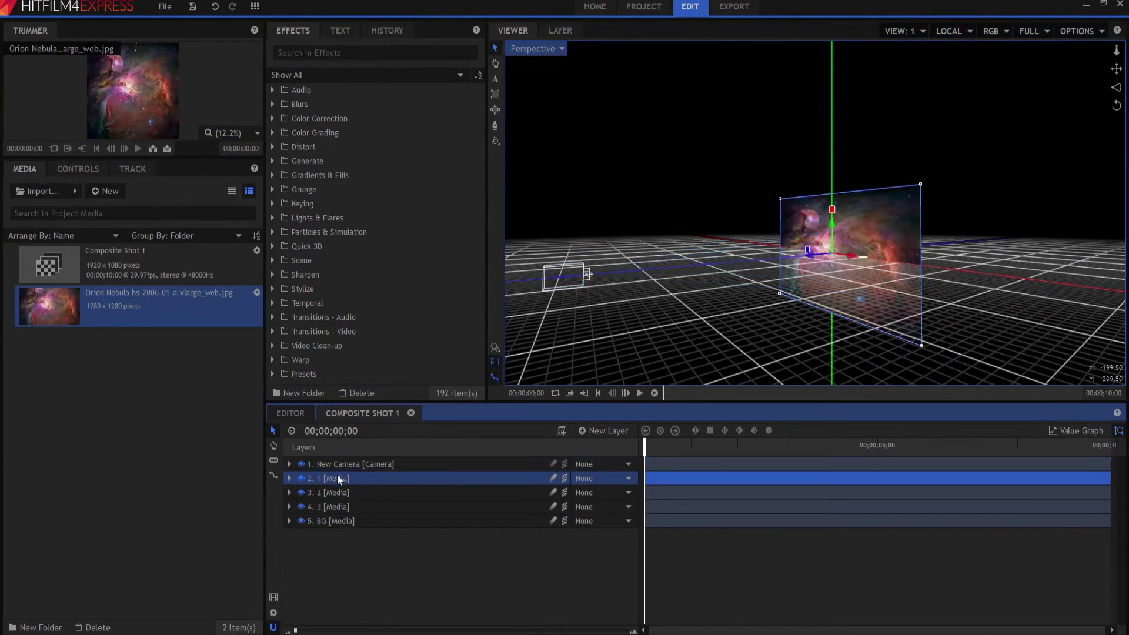
{"action": "left_click_drag", "start_coordinate": [812, 255], "coordinate": [704, 272]}
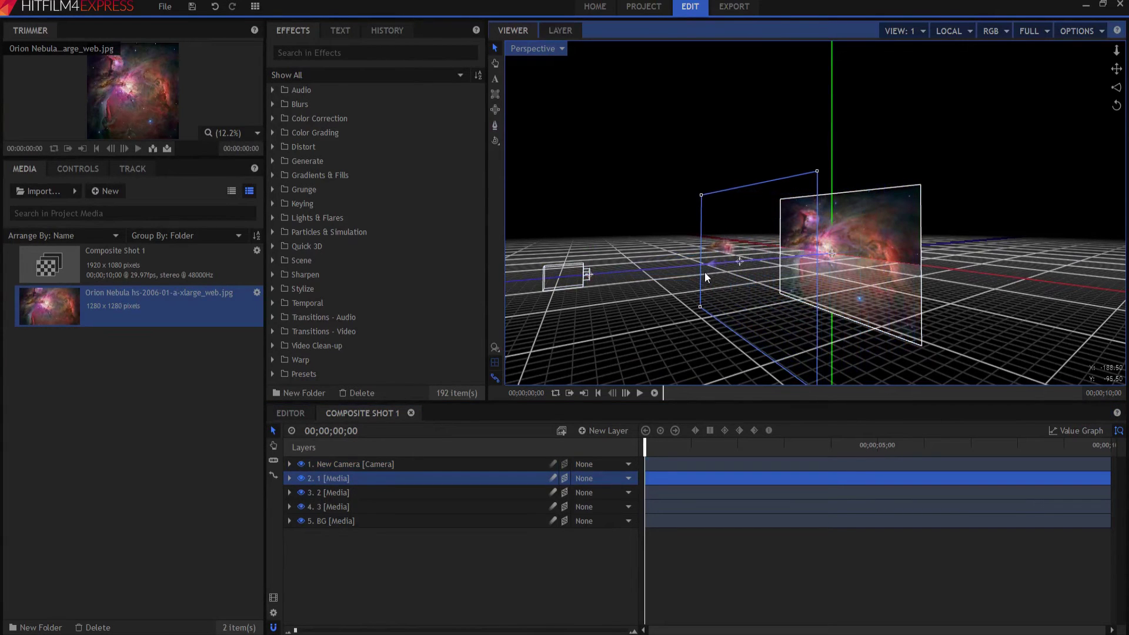
Move layer 2 closer to the camera and push the BG layer farther back
{"action": "left_click", "coordinate": [350, 493]}
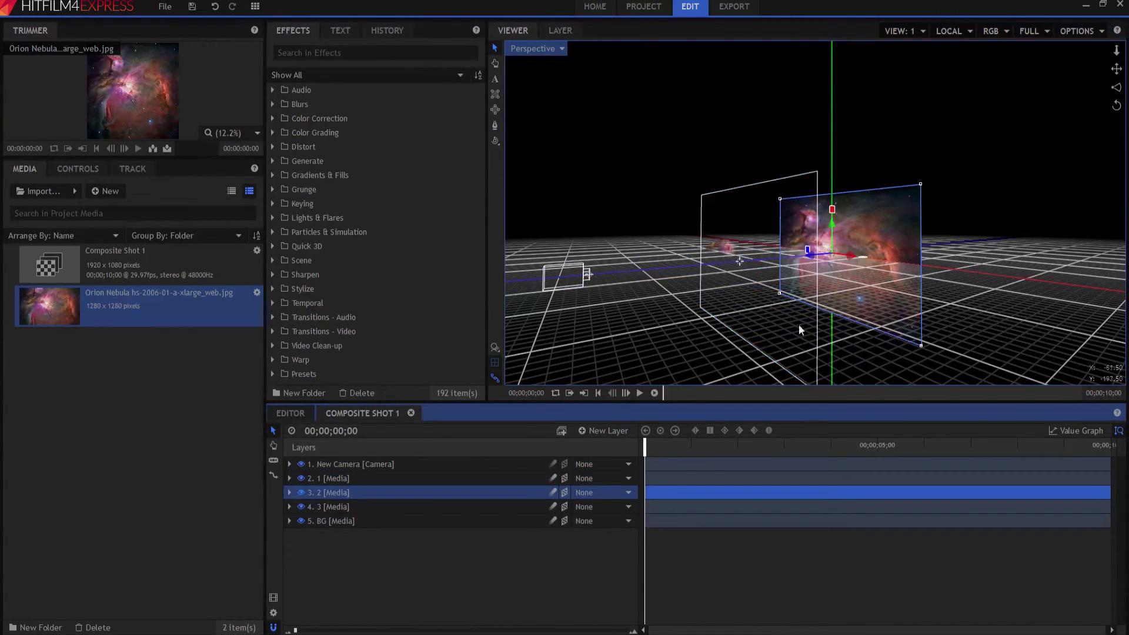
{"action": "left_click", "coordinate": [808, 260]}
{"action": "left_click_drag", "start_coordinate": [807, 257], "coordinate": [759, 271]}
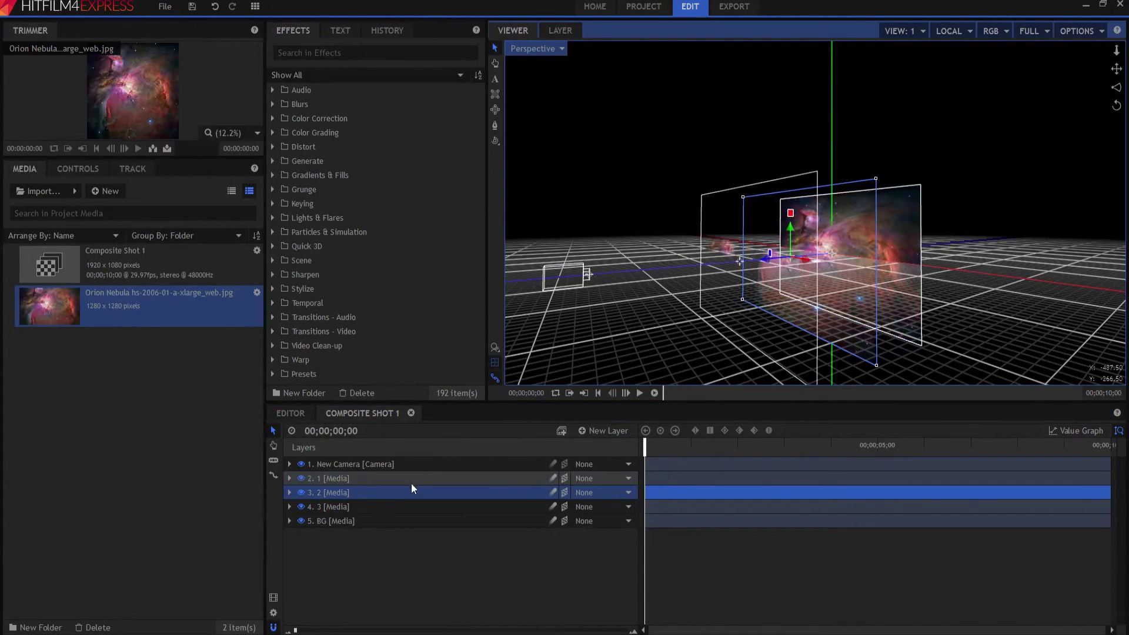
{"action": "left_click", "coordinate": [373, 520]}
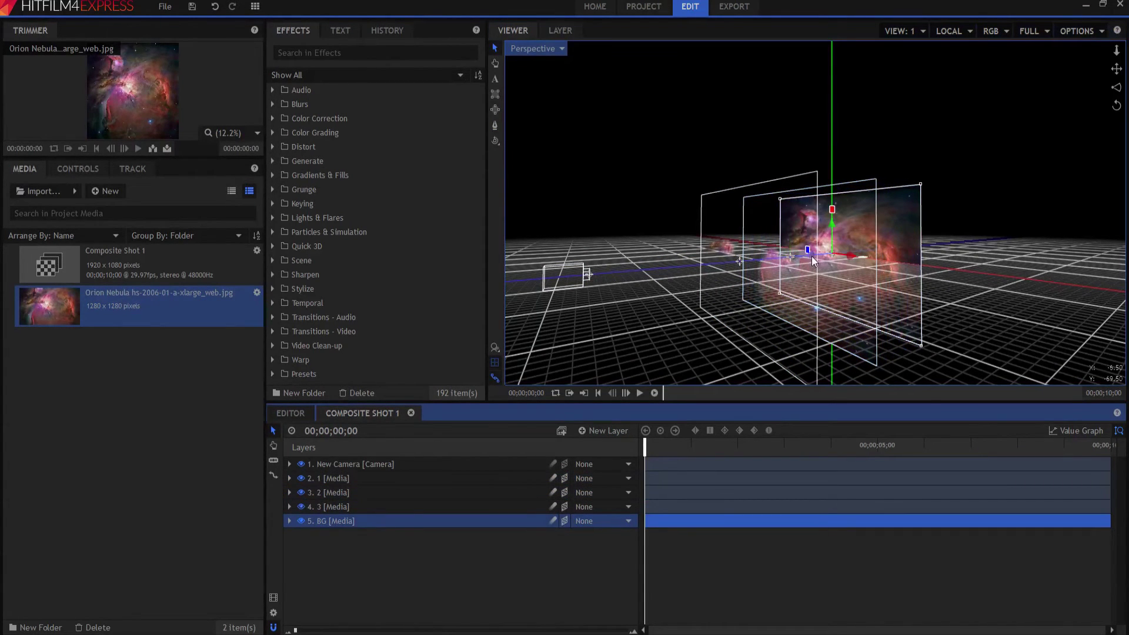
{"action": "left_click_drag", "start_coordinate": [825, 257], "coordinate": [890, 245]}
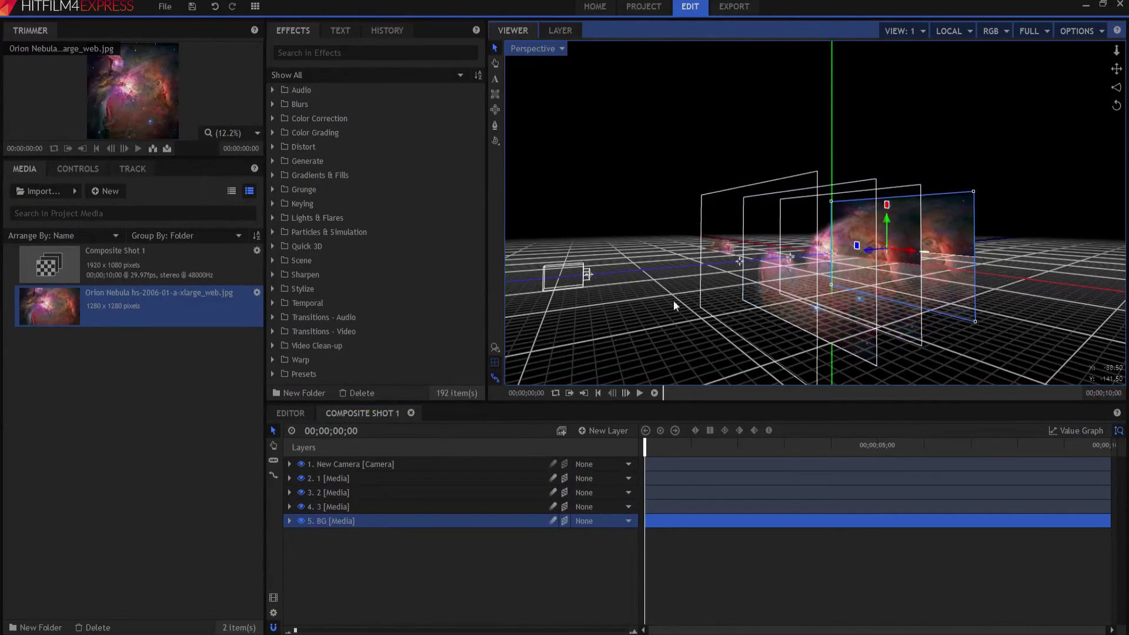
Return to the Active Camera view and scale up the BG layer to fill the frame
{"action": "left_click", "coordinate": [518, 48]}
{"action": "left_click", "coordinate": [535, 66]}
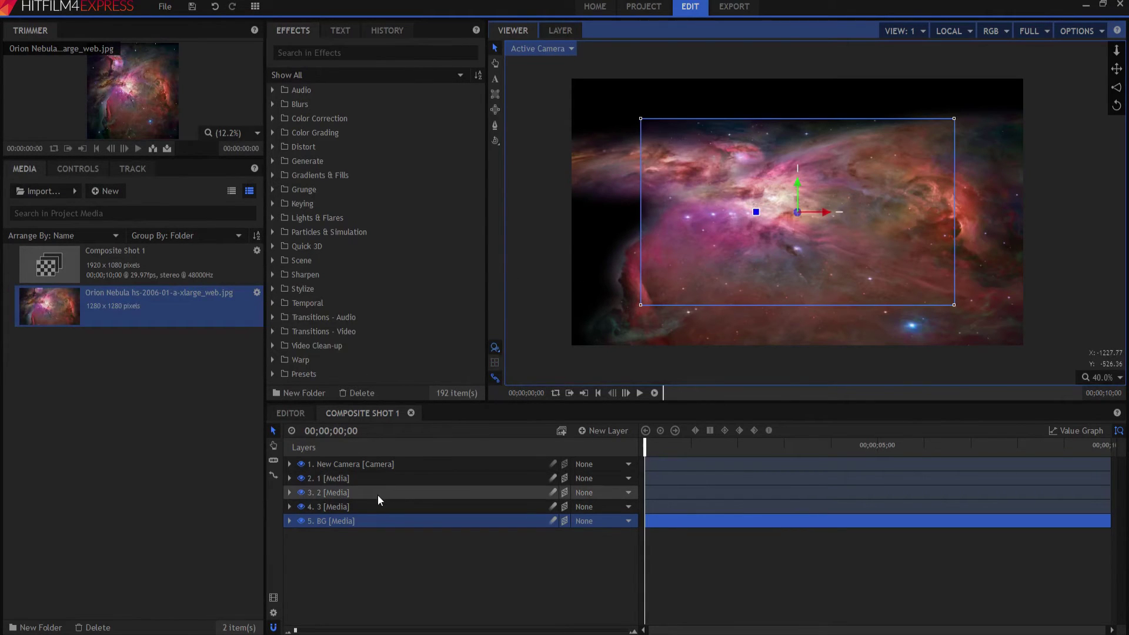
{"action": "left_click", "coordinate": [290, 521]}
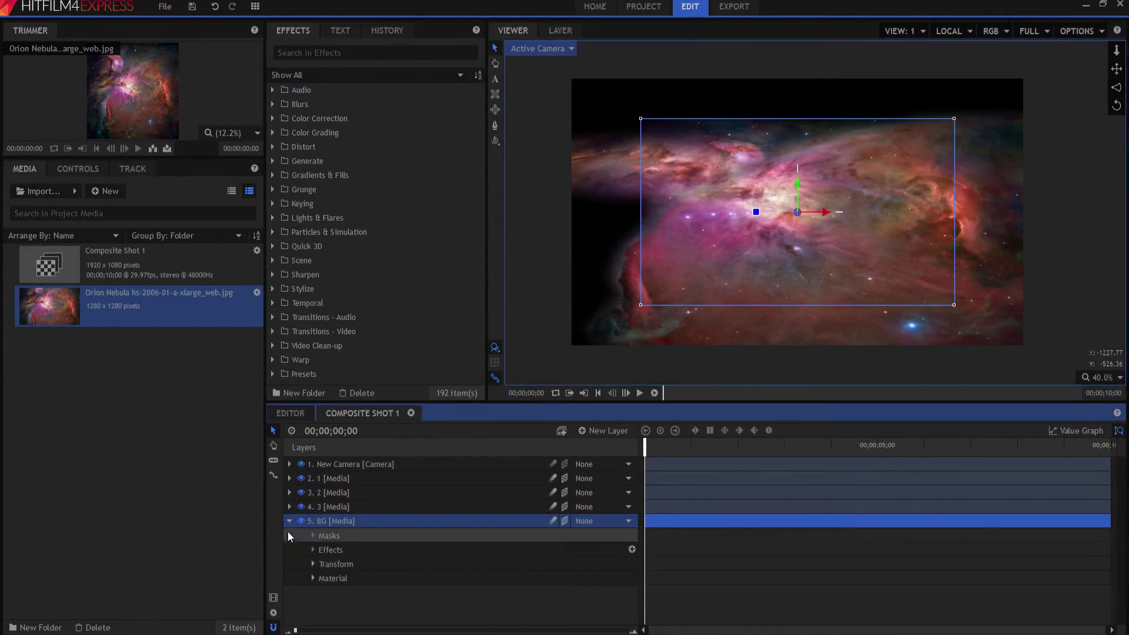
{"action": "left_click", "coordinate": [312, 564]}
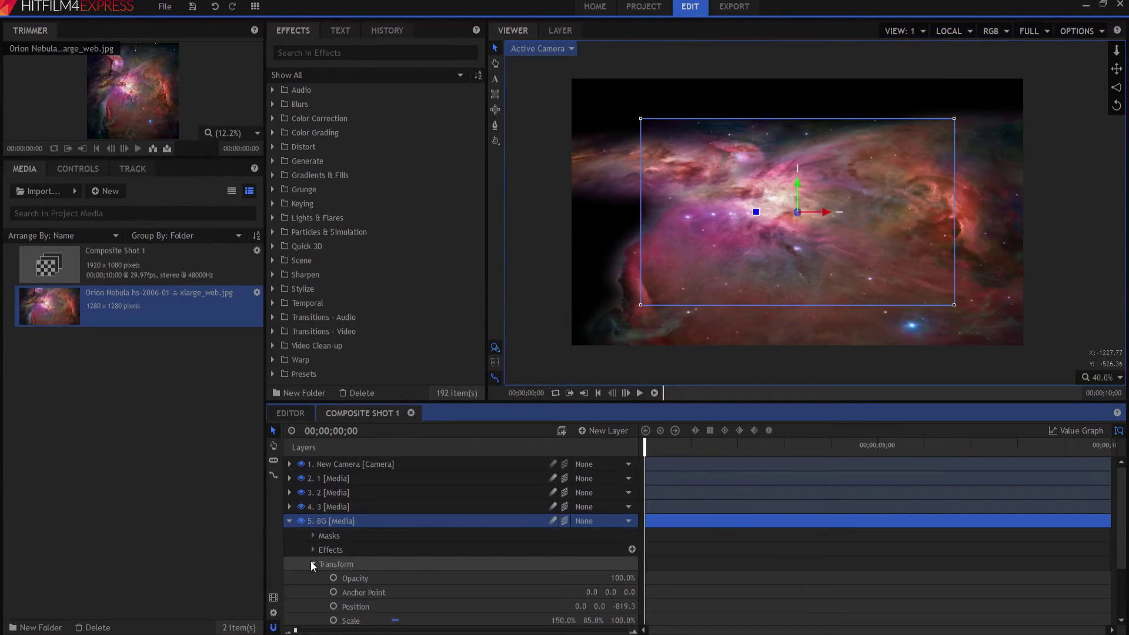
{"action": "left_click_drag", "start_coordinate": [561, 620], "coordinate": [624, 621]}
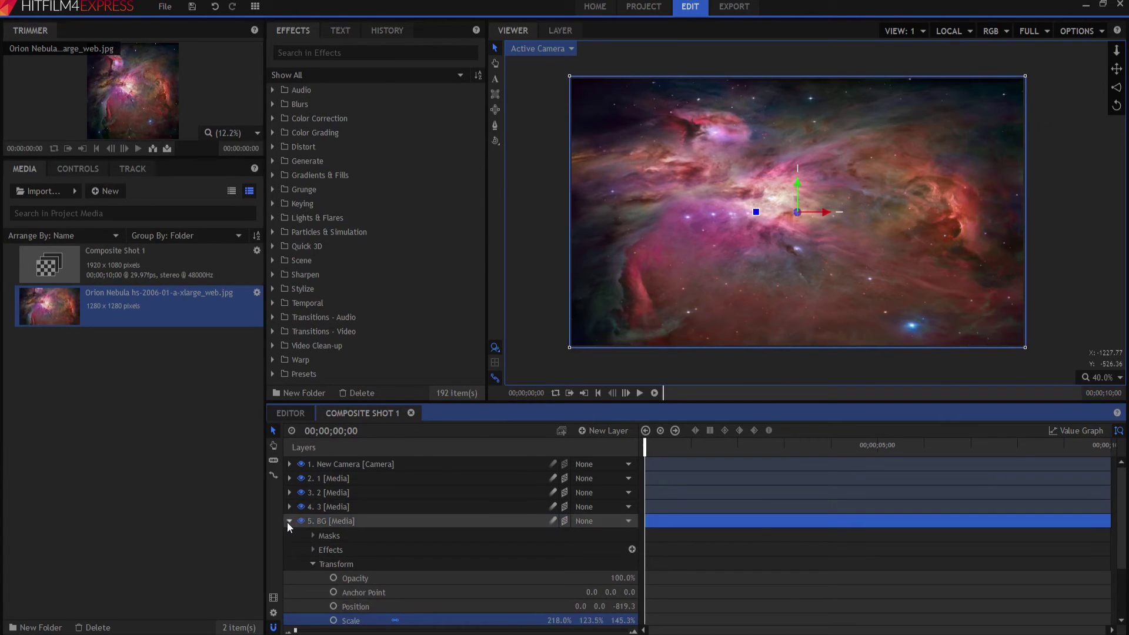
{"action": "left_click", "coordinate": [288, 521]}
Rescale layer 2 to 111% x 62.9% and shrink layer 1 to about 42.5% tall
{"action": "left_click", "coordinate": [320, 492]}
{"action": "left_click", "coordinate": [287, 493]}
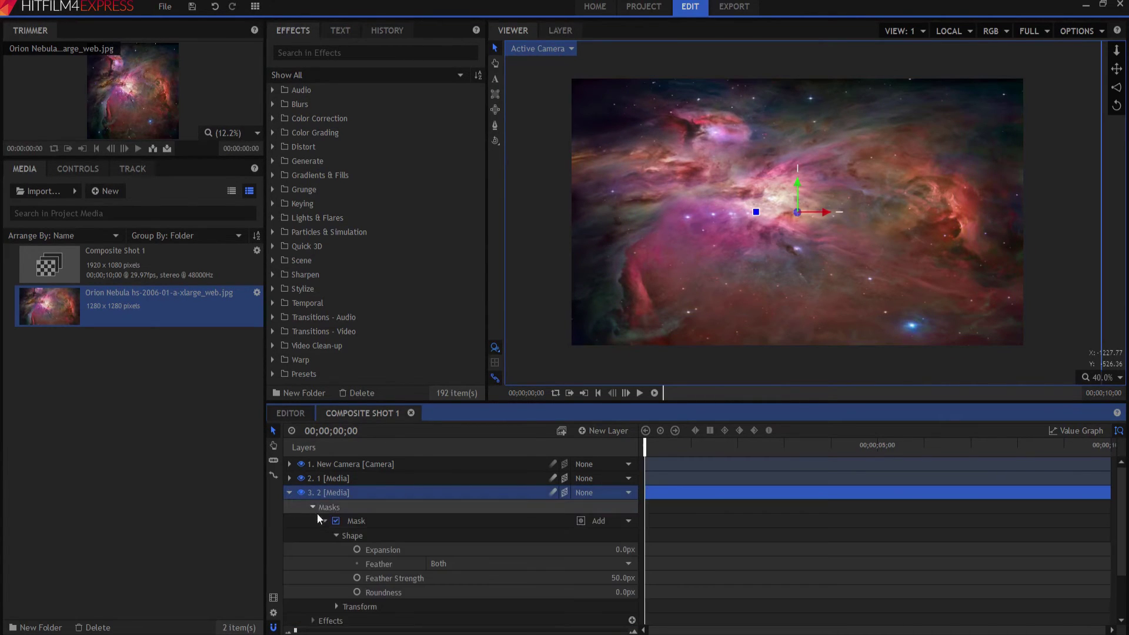
{"action": "left_click", "coordinate": [312, 535]}
{"action": "left_click", "coordinate": [311, 535]}
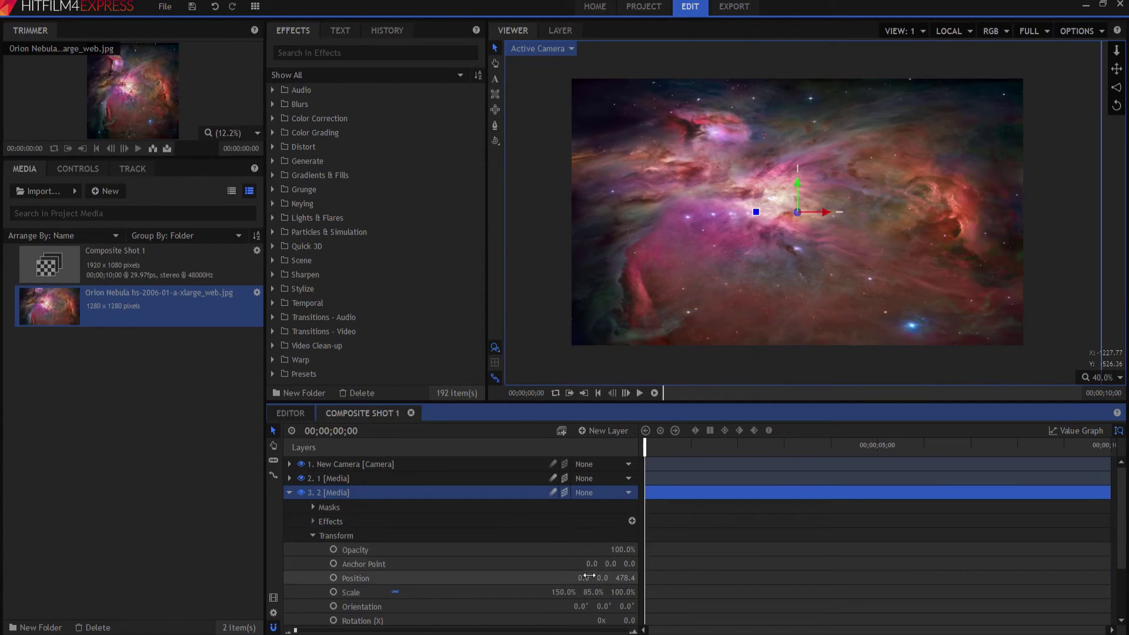
{"action": "left_click_drag", "start_coordinate": [559, 592], "coordinate": [579, 592]}
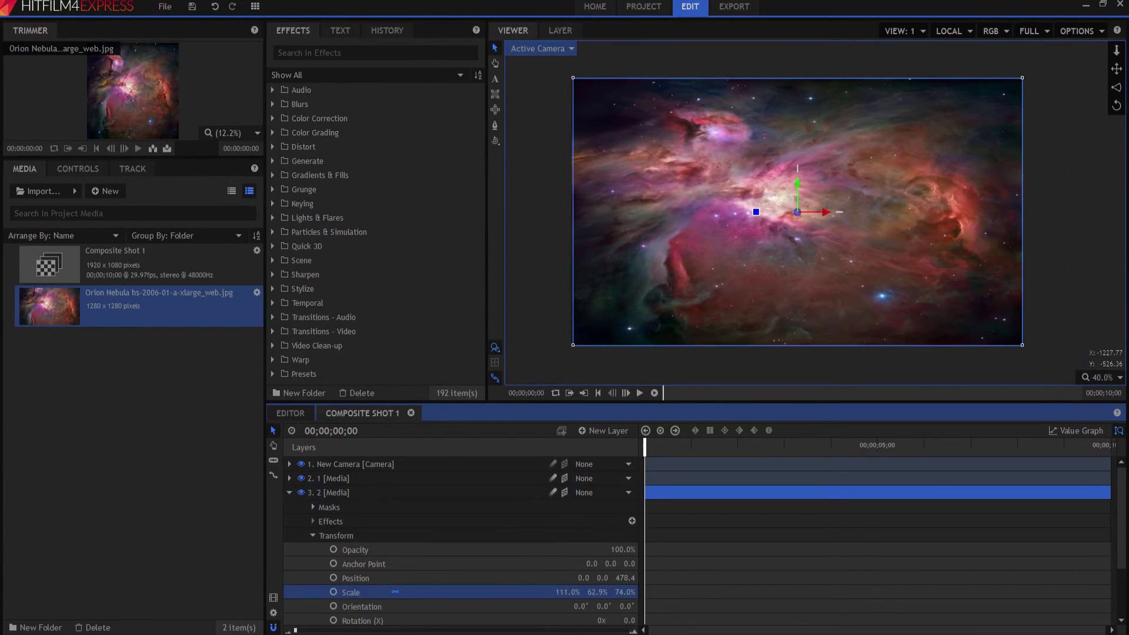
{"action": "left_click", "coordinate": [290, 492]}
{"action": "left_click", "coordinate": [288, 478]}
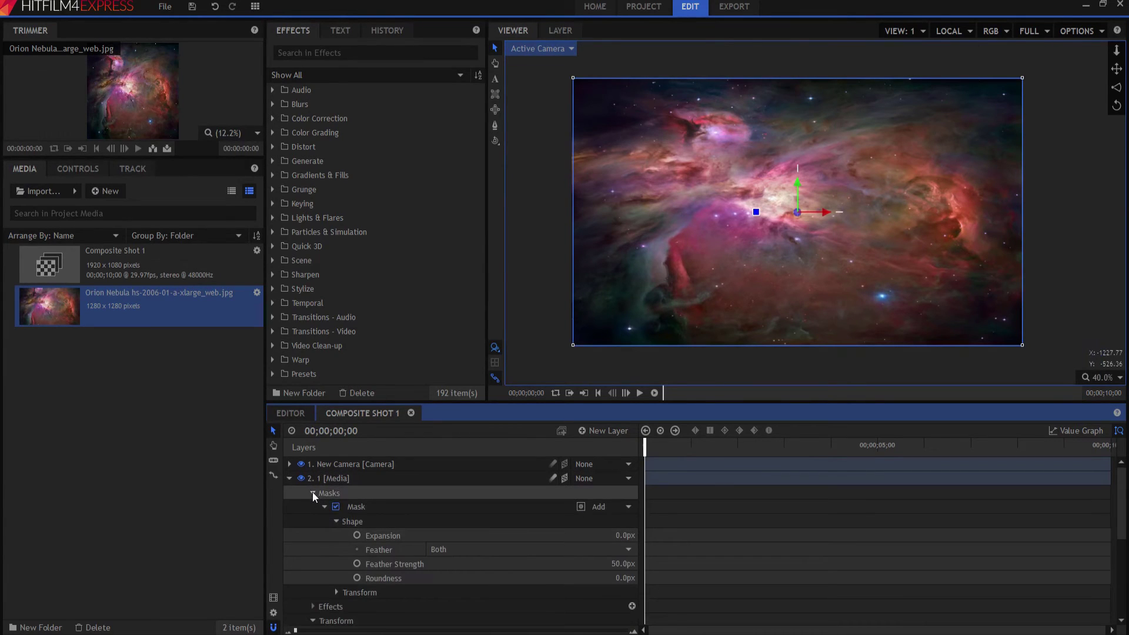
{"action": "left_click", "coordinate": [312, 493]}
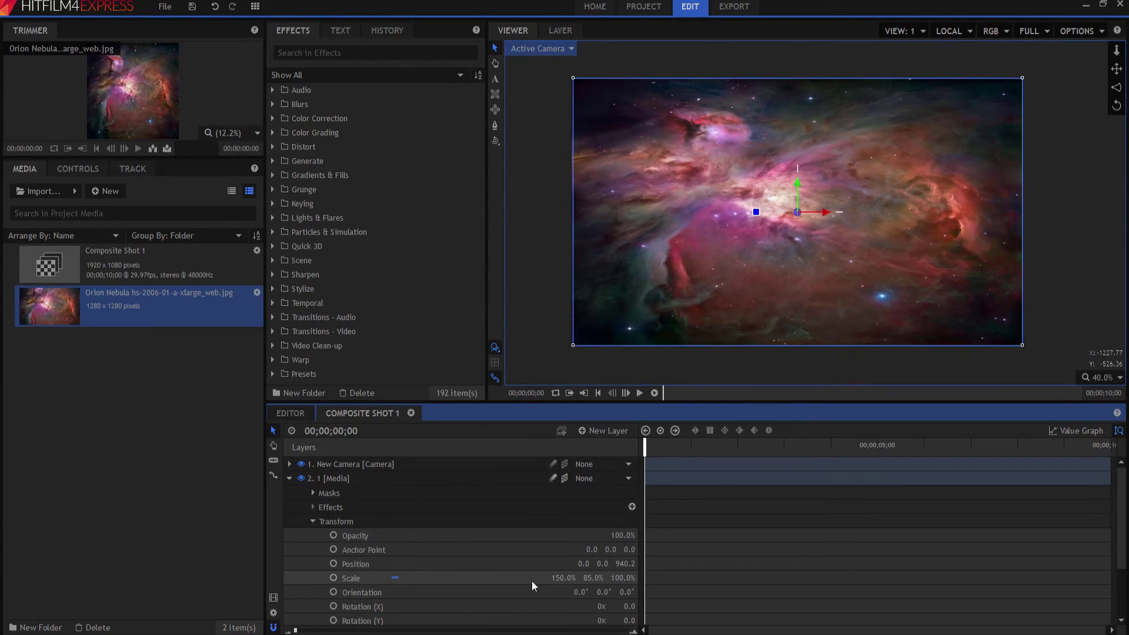
{"action": "left_click_drag", "start_coordinate": [561, 577], "coordinate": [501, 577]}
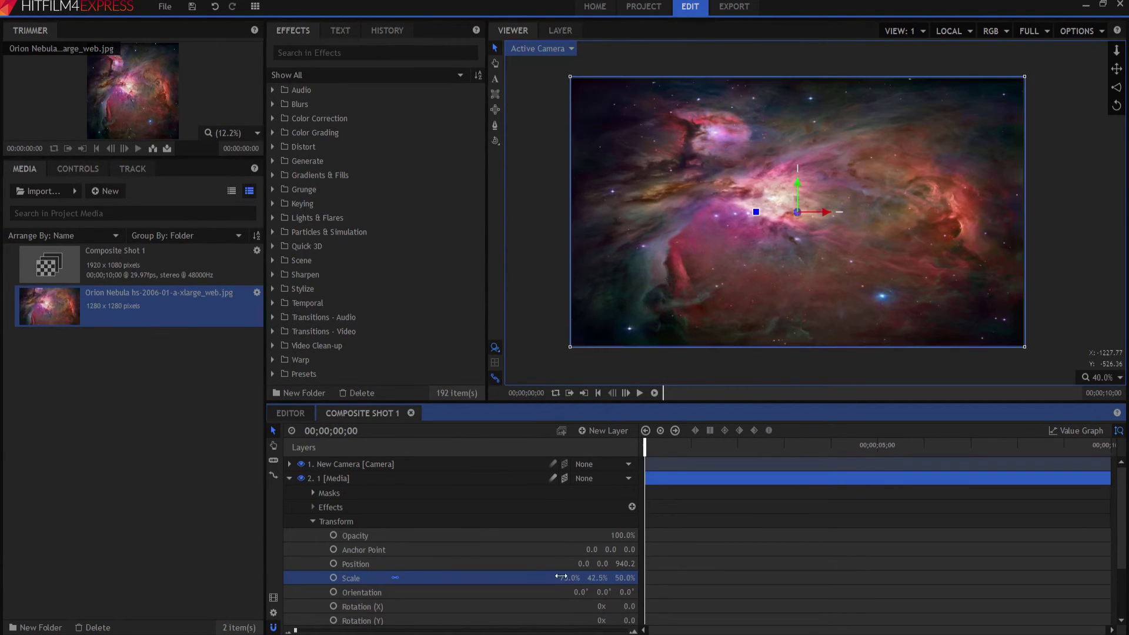
Enable Position keyframing on the New Camera at the start of the comp
{"action": "left_click", "coordinate": [289, 478]}
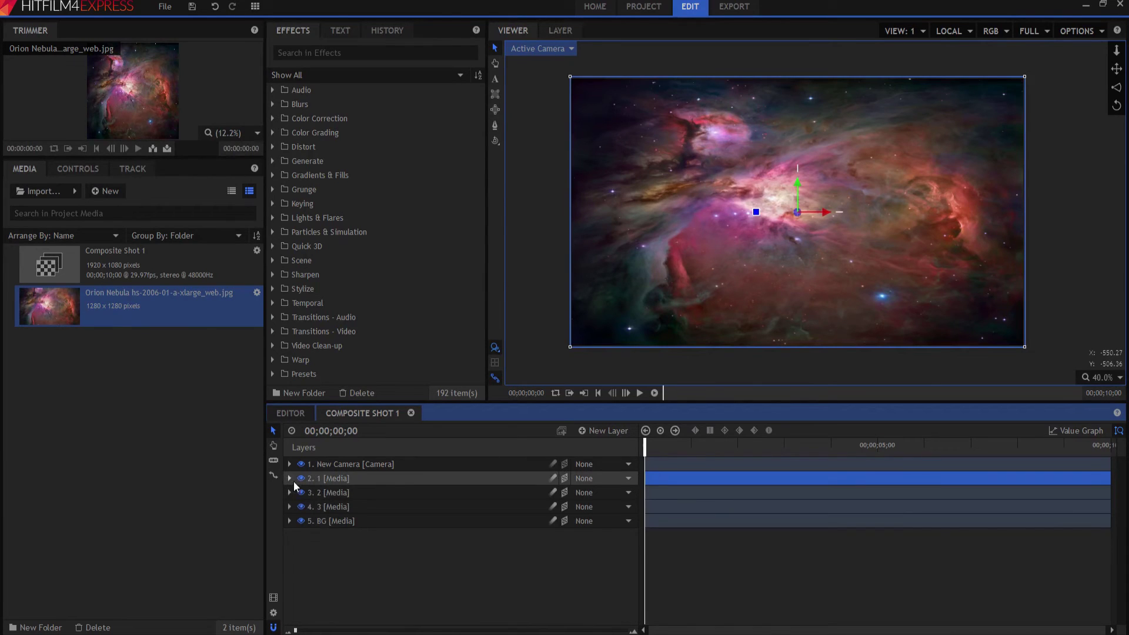
{"action": "left_click", "coordinate": [341, 463]}
{"action": "left_click", "coordinate": [288, 463]}
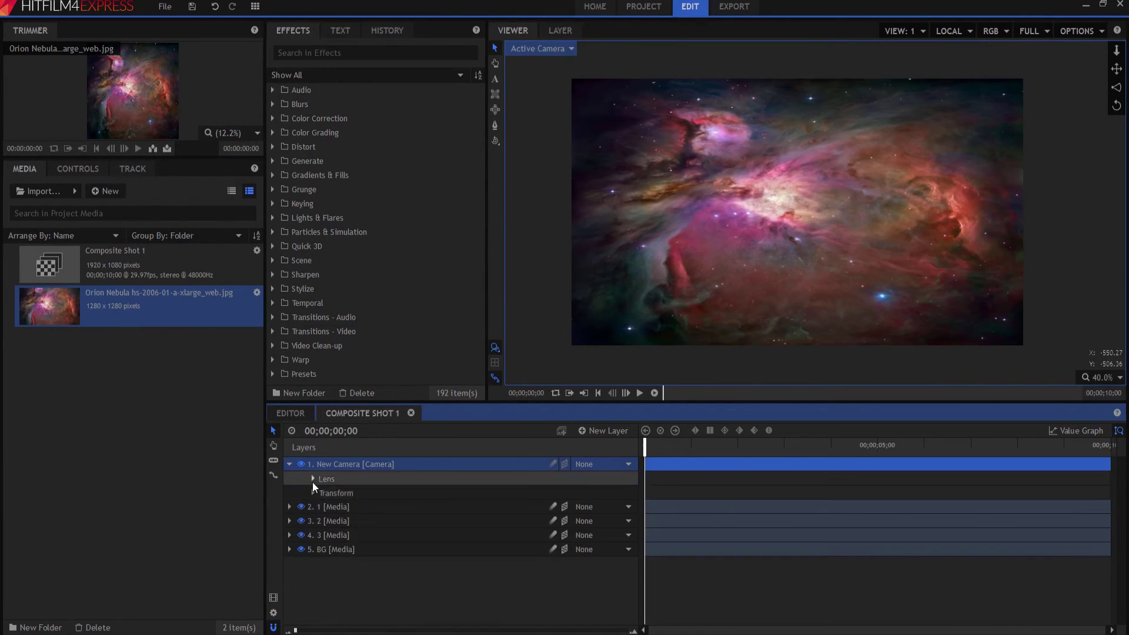
{"action": "left_click", "coordinate": [313, 491]}
{"action": "left_click", "coordinate": [332, 507]}
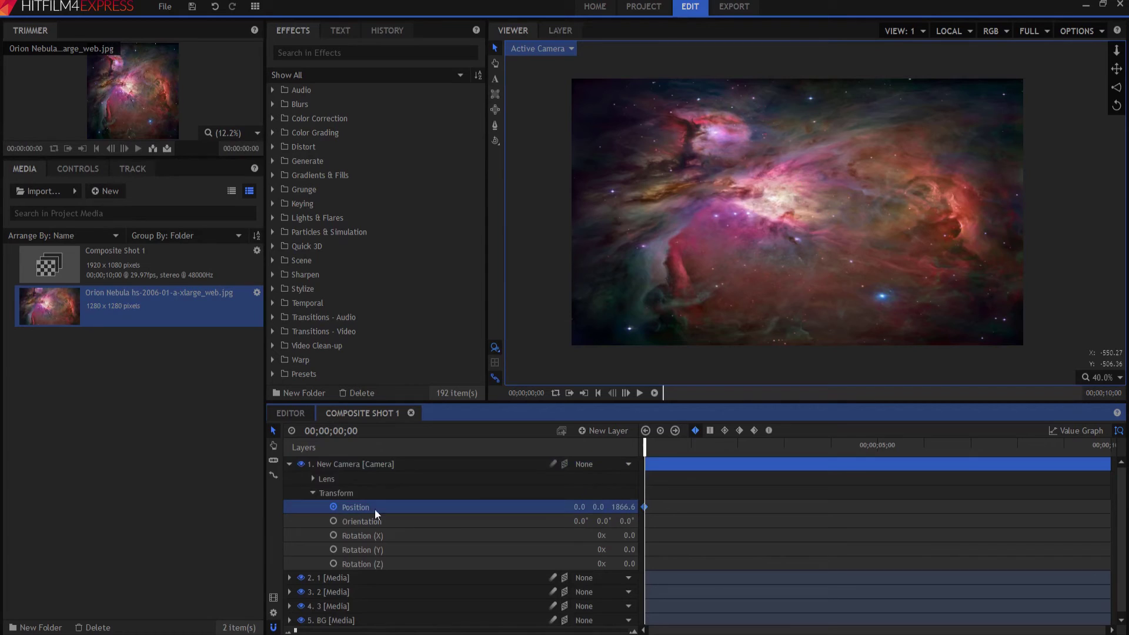
At the comp's end, set the camera's Z position to 1350, then preview the move
{"action": "left_click_drag", "start_coordinate": [647, 448], "coordinate": [1090, 445]}
{"action": "left_click", "coordinate": [621, 507]}
{"action": "type", "text": "1350"}
{"action": "key", "text": "Return"}
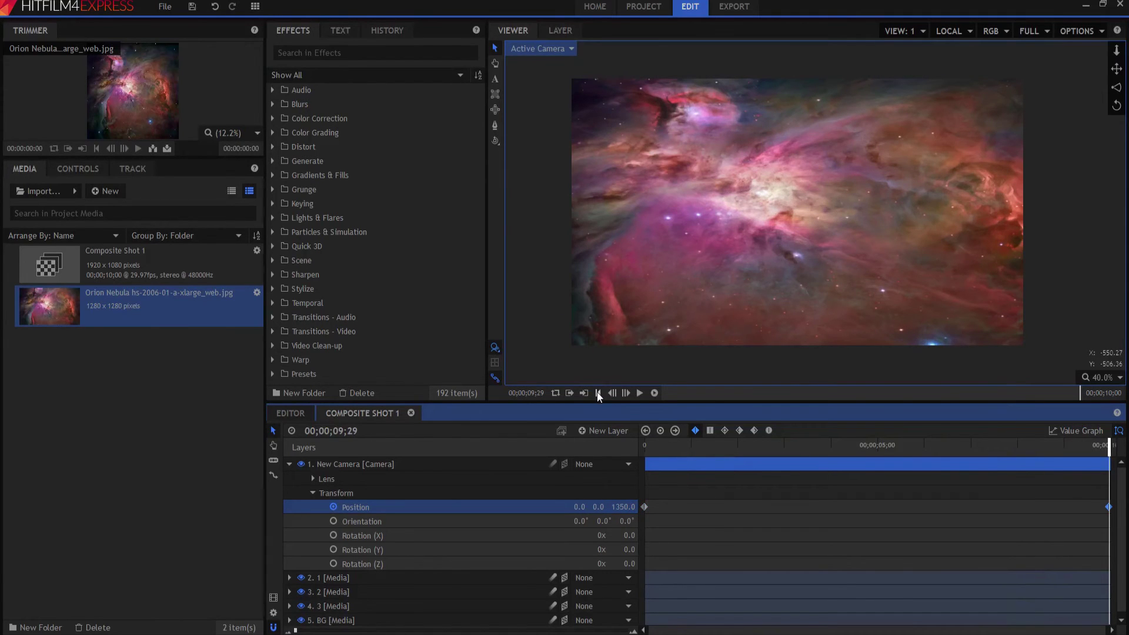
{"action": "left_click", "coordinate": [597, 392]}
{"action": "left_click_drag", "start_coordinate": [642, 446], "coordinate": [624, 460]}
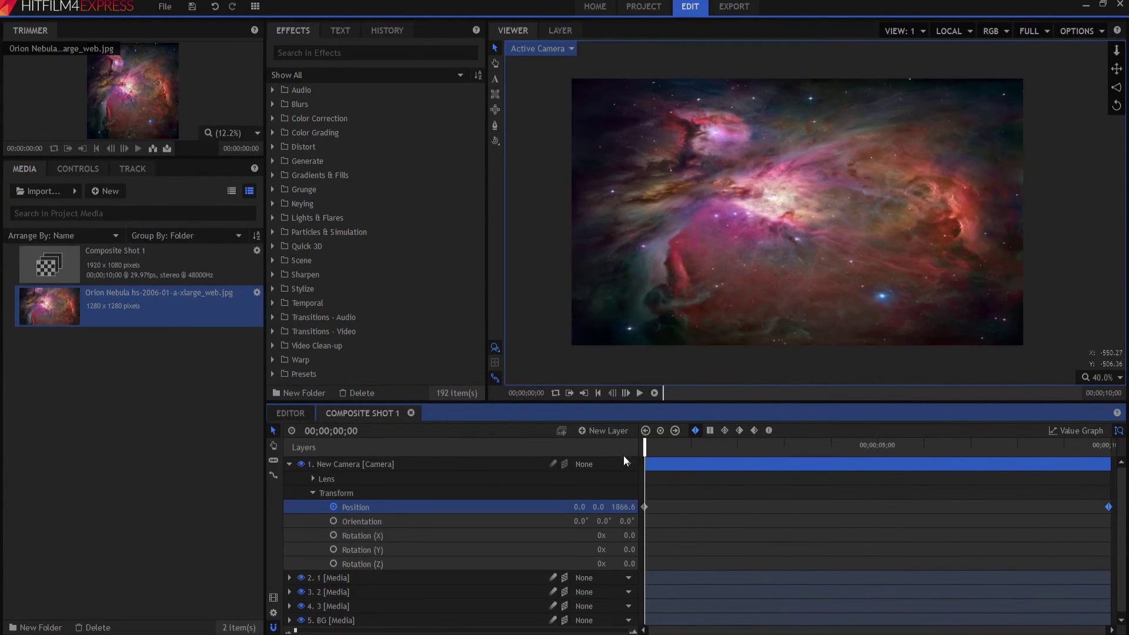
{"action": "left_click", "coordinate": [539, 47]}
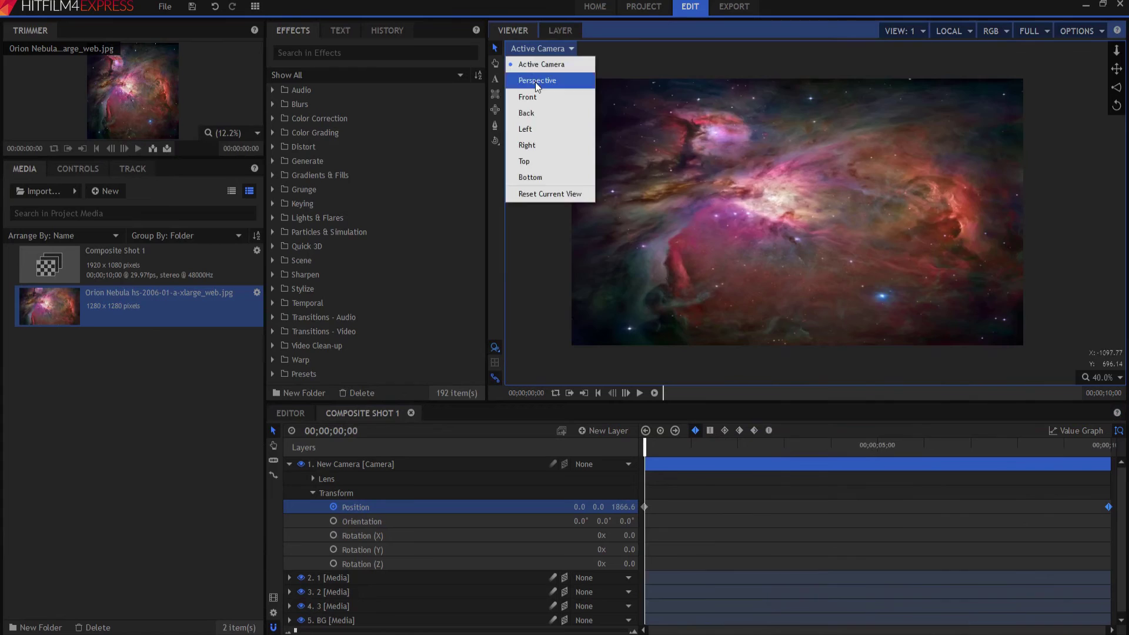
Preview the camera move midway in perspective, then return the Viewer to Active Camera
{"action": "left_click", "coordinate": [536, 78]}
{"action": "left_click_drag", "start_coordinate": [647, 445], "coordinate": [591, 448]}
{"action": "left_click", "coordinate": [286, 464]}
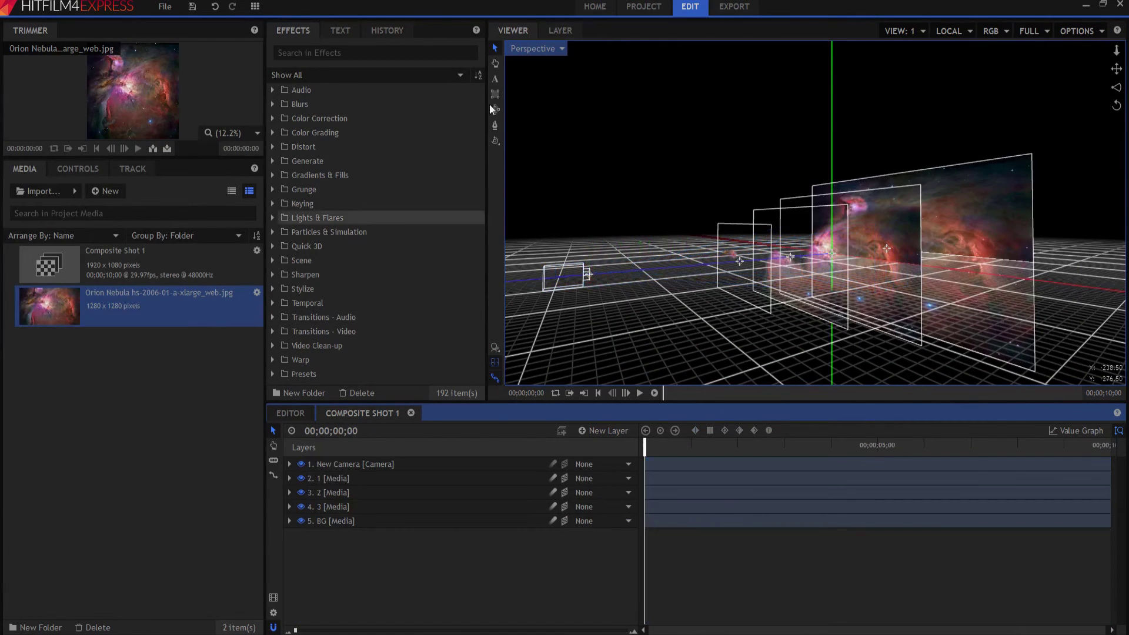
{"action": "left_click", "coordinate": [531, 48]}
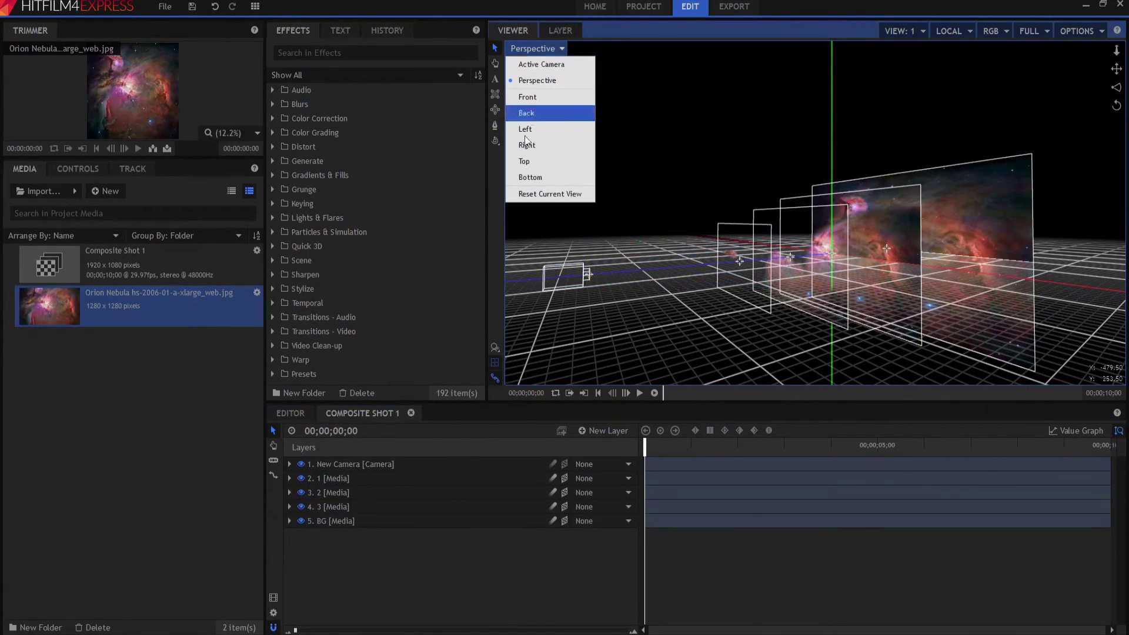
{"action": "left_click", "coordinate": [518, 65]}
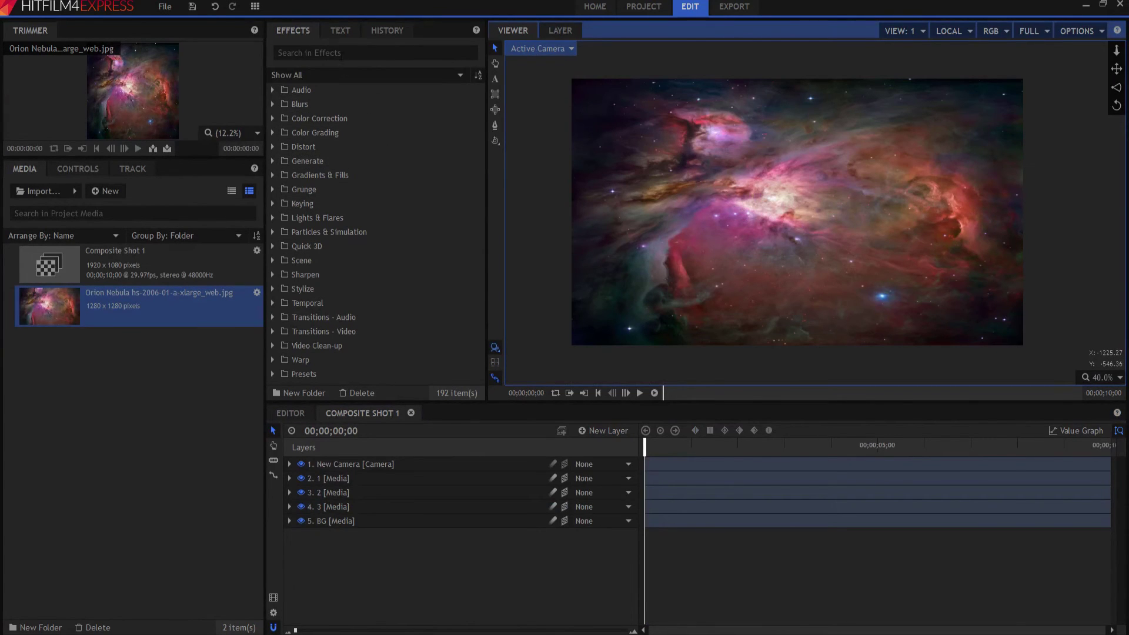
{"action": "left_click", "coordinate": [376, 194]}
Apply Spherical Warp from a 'warp' search to the BG layer with Amount -21.0
{"action": "type", "text": "warp"}
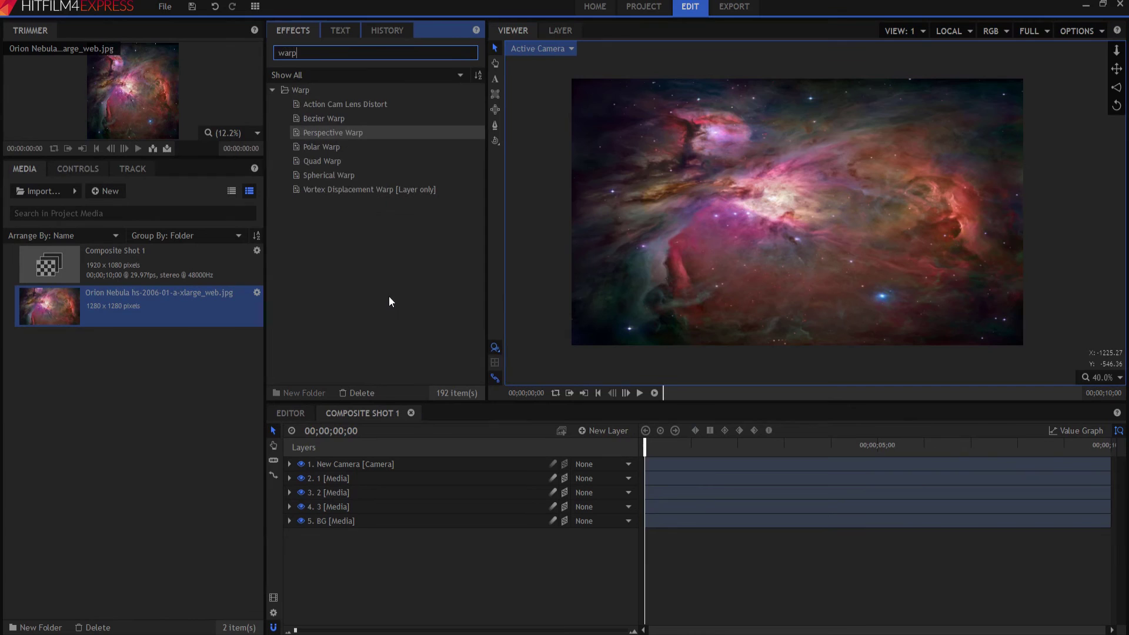
{"action": "left_click_drag", "start_coordinate": [343, 172], "coordinate": [347, 524]}
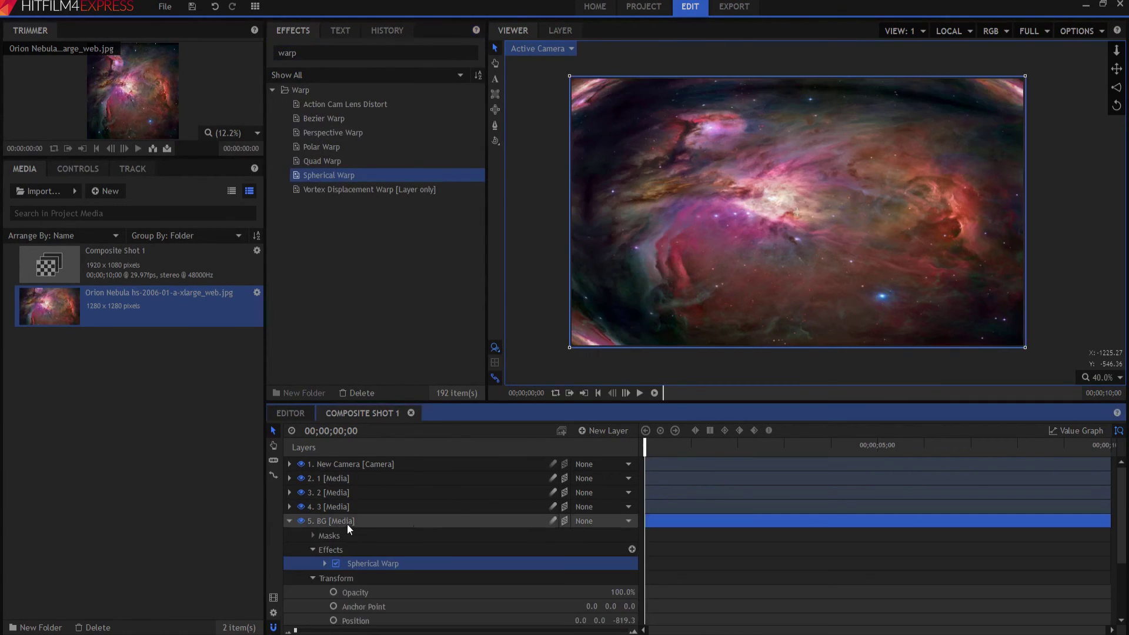
{"action": "left_click", "coordinate": [324, 563]}
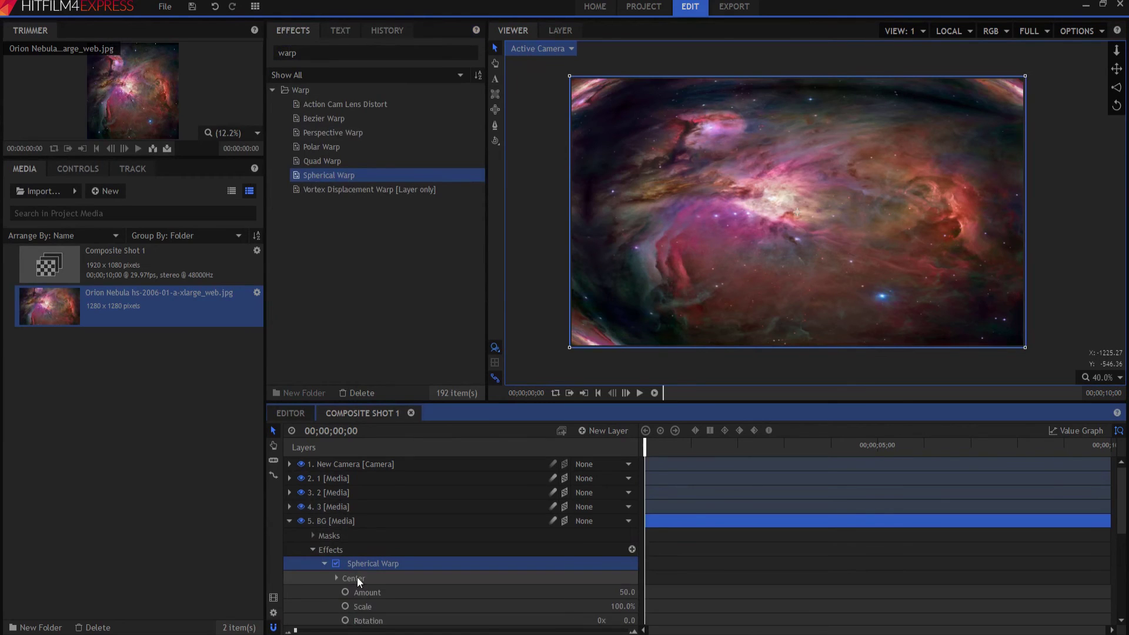
{"action": "scroll", "coordinate": [411, 579], "scroll_direction": "down", "scroll_amount": 1}
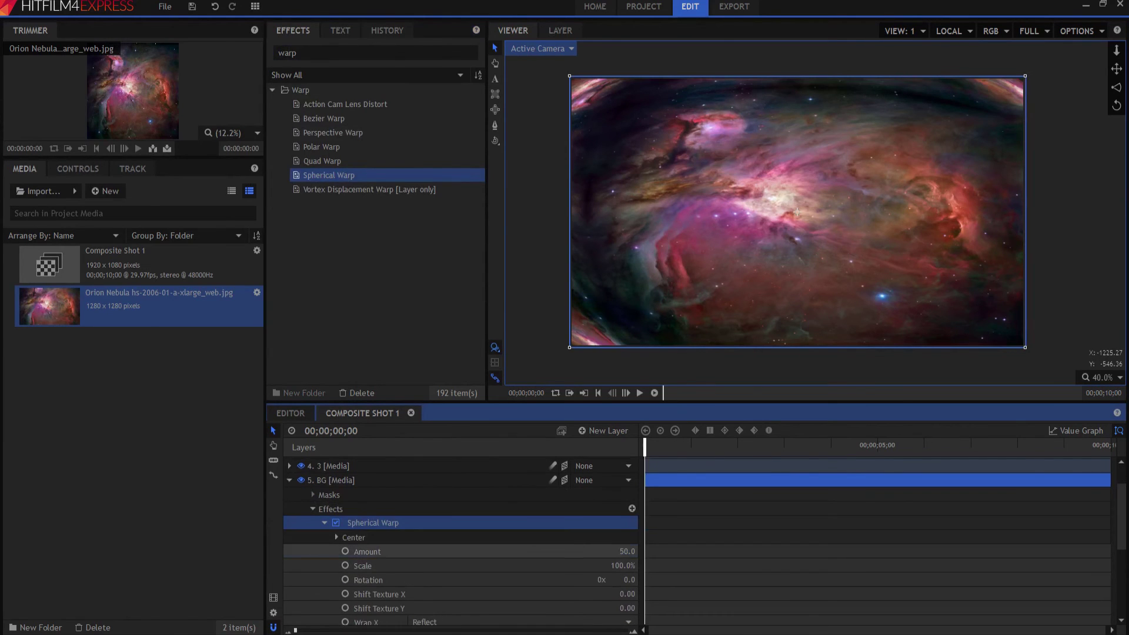
{"action": "left_click_drag", "start_coordinate": [627, 551], "coordinate": [585, 551]}
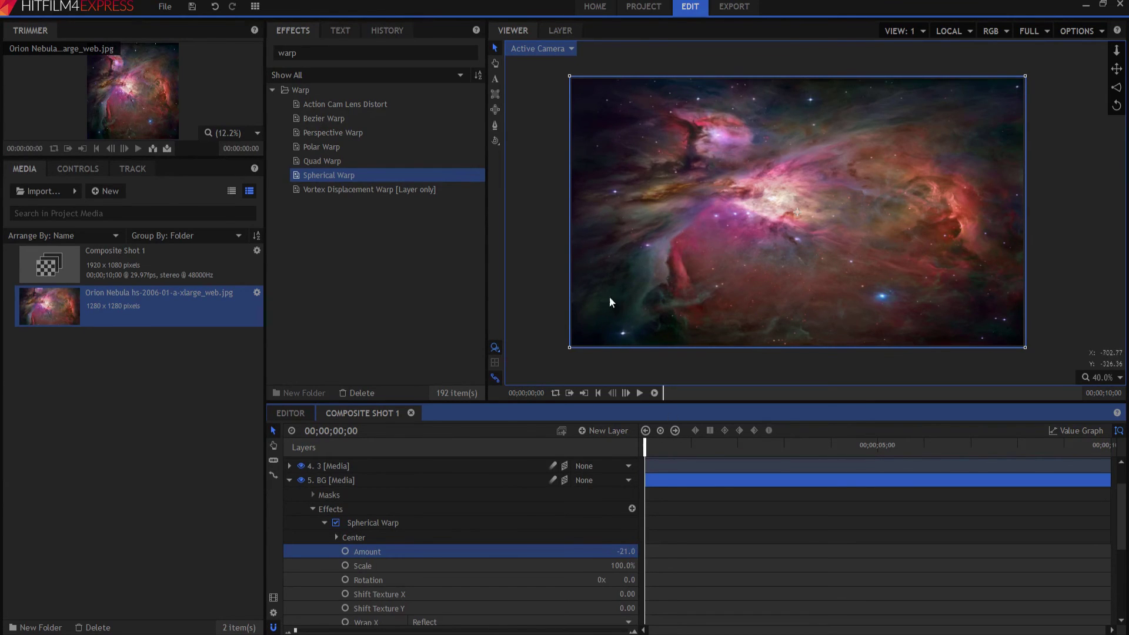
{"action": "left_click", "coordinate": [288, 480]}
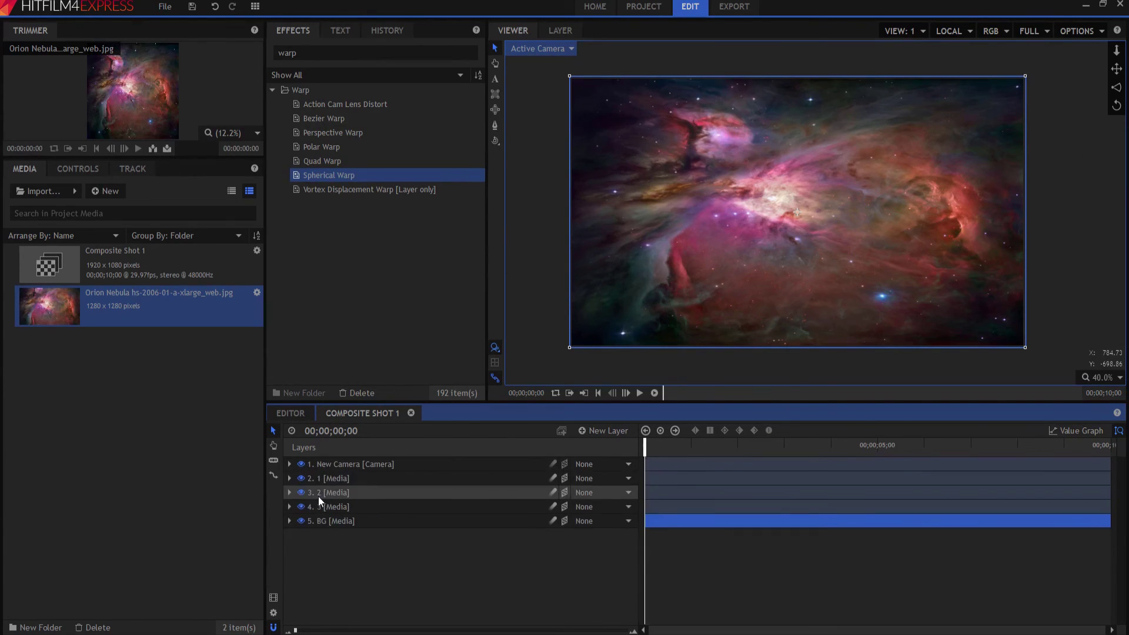
Search effects for 'fluff' and place a Fluffy Cloud layer just below the camera
{"action": "double_click", "coordinate": [318, 53]}
{"action": "key", "text": "BackSpace"}
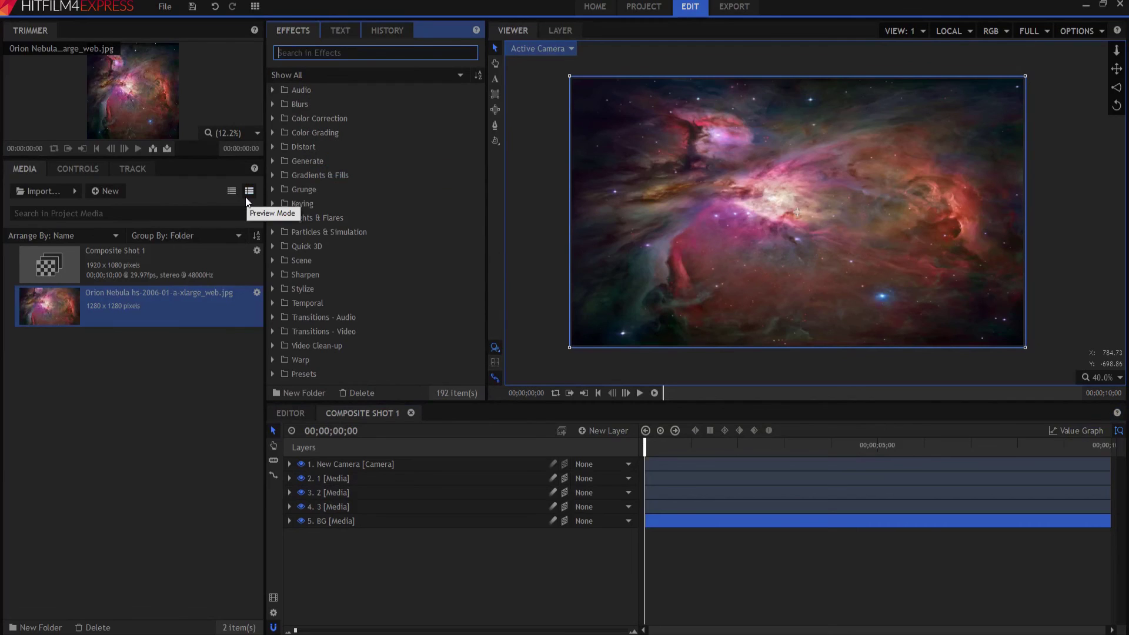
{"action": "type", "text": "fluff"}
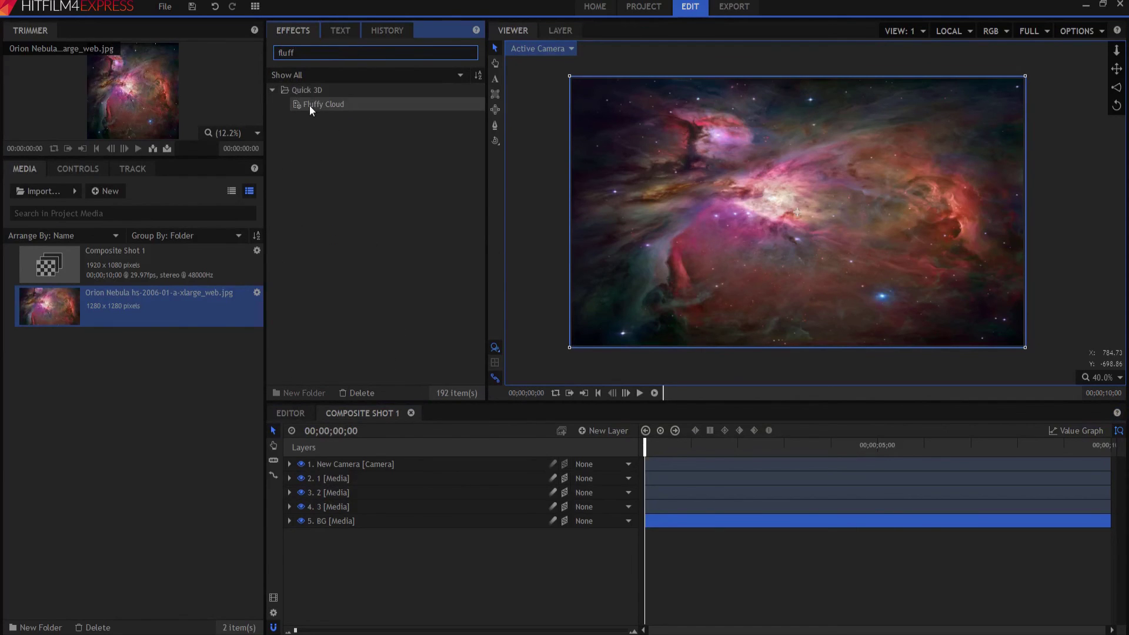
{"action": "left_click_drag", "start_coordinate": [320, 105], "coordinate": [344, 476]}
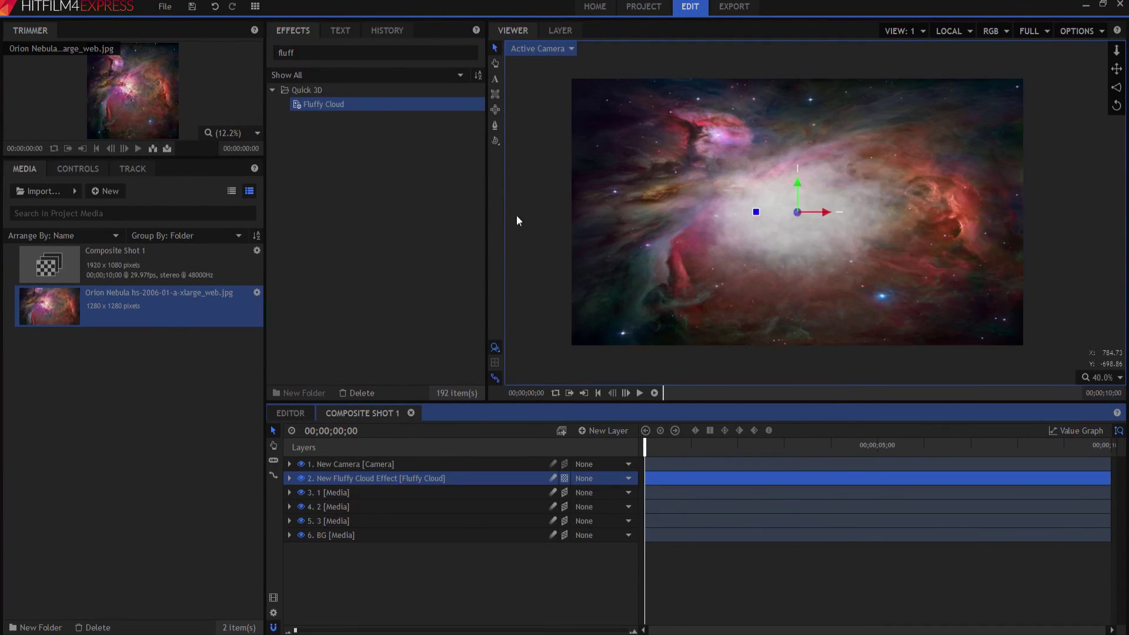
In Perspective view, scale the cloud layer's Transform to 417%
{"action": "left_click", "coordinate": [546, 53]}
{"action": "left_click", "coordinate": [532, 63]}
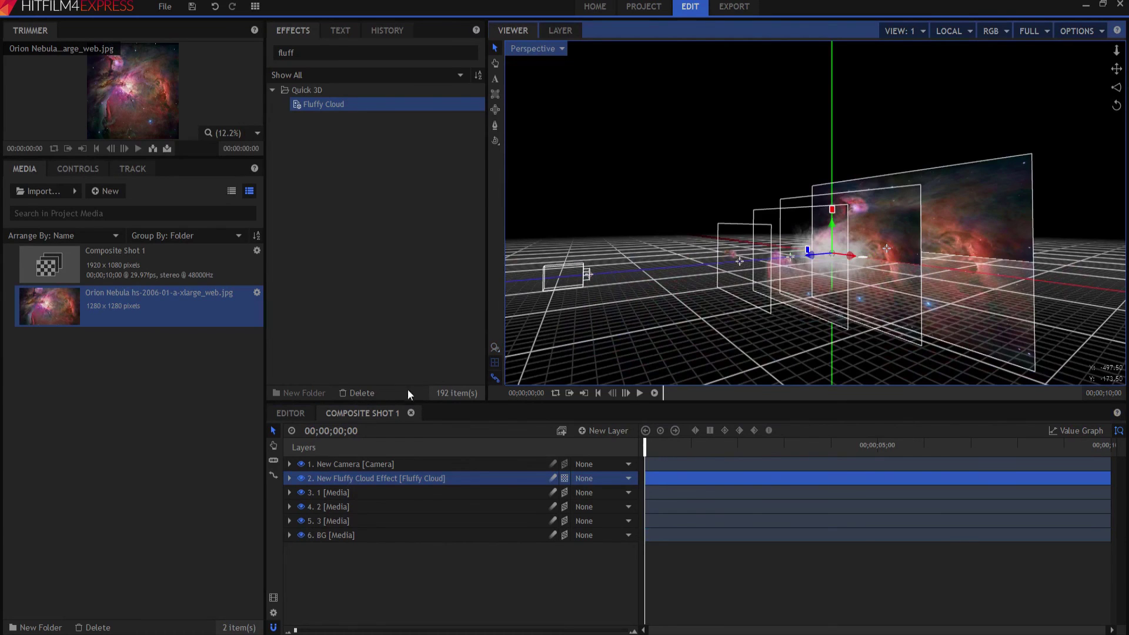
{"action": "left_click", "coordinate": [289, 478]}
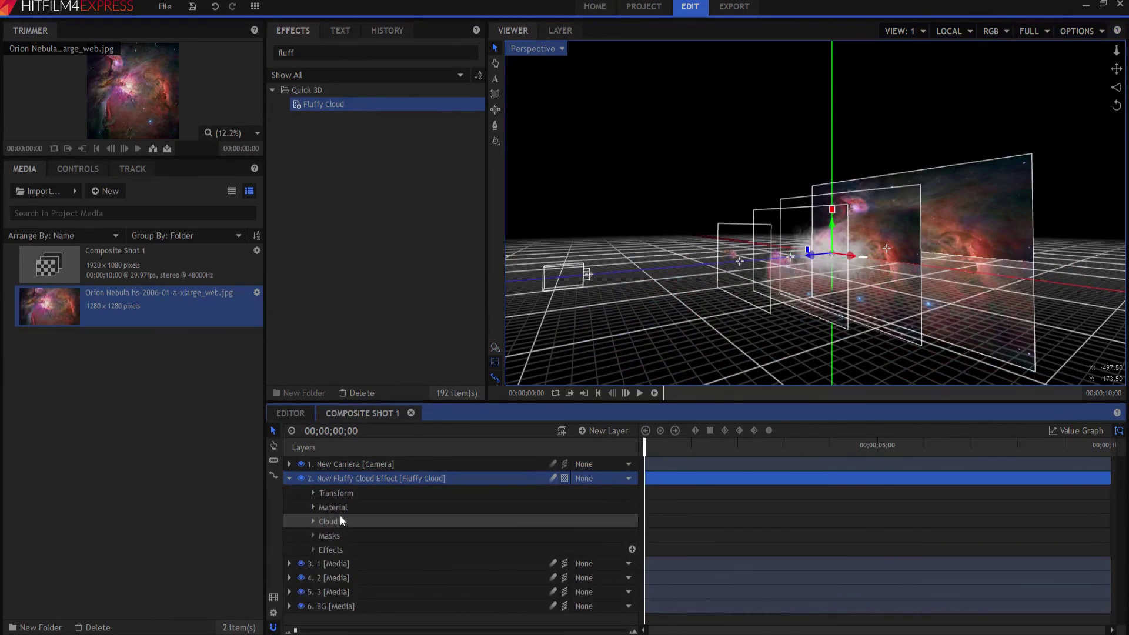
{"action": "left_click", "coordinate": [312, 493]}
{"action": "left_click_drag", "start_coordinate": [559, 551], "coordinate": [629, 550]}
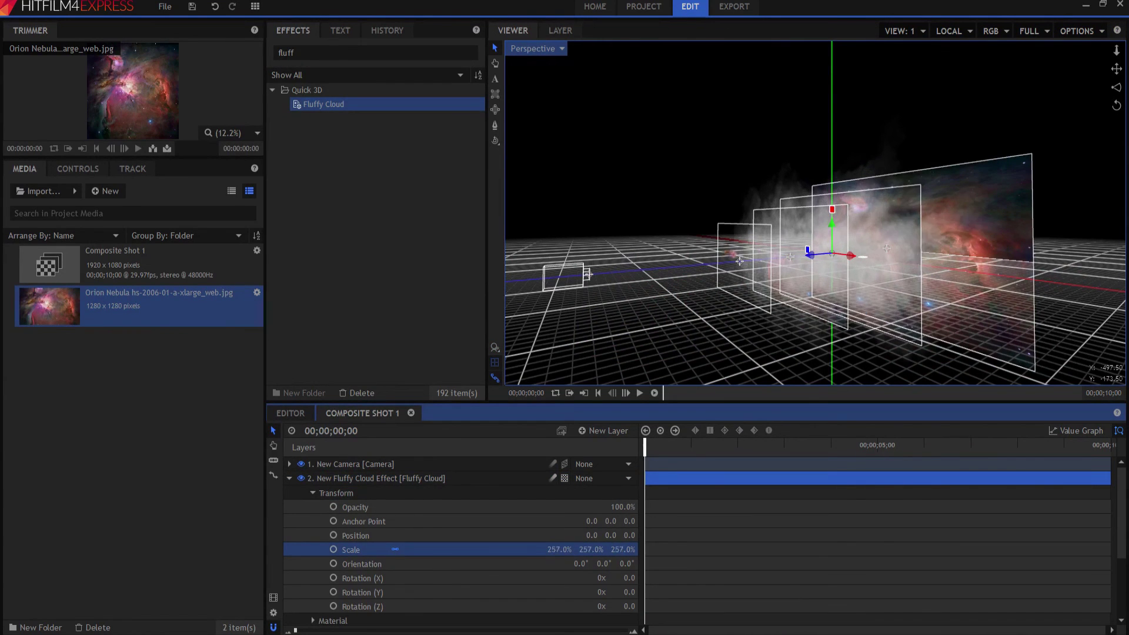
{"action": "left_click_drag", "start_coordinate": [556, 550], "coordinate": [629, 549]}
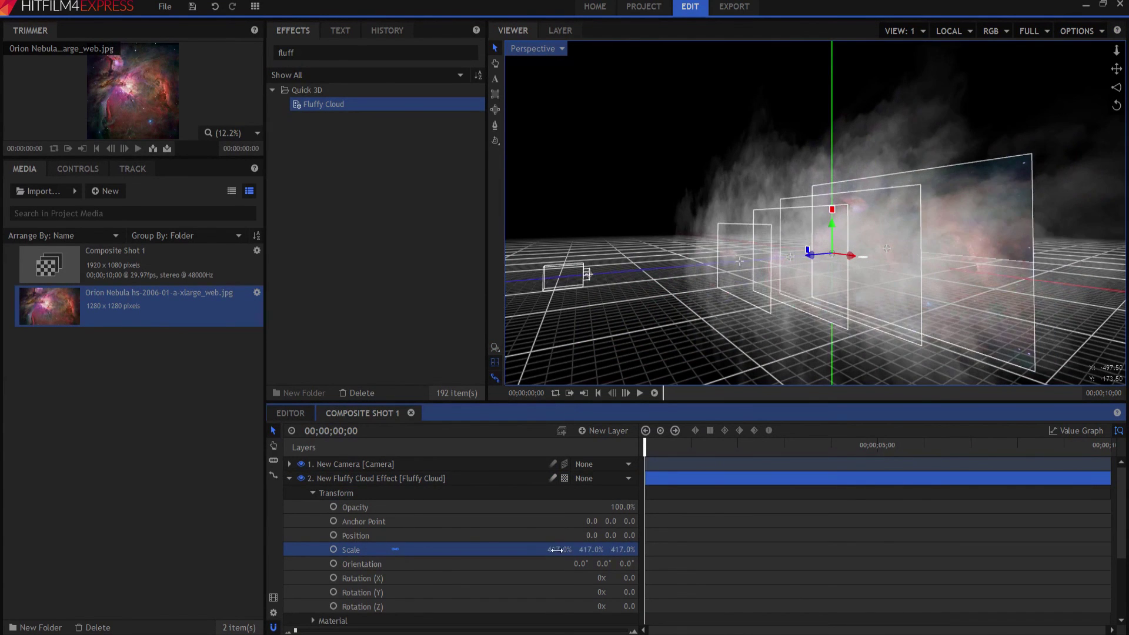
{"action": "left_click", "coordinate": [545, 50]}
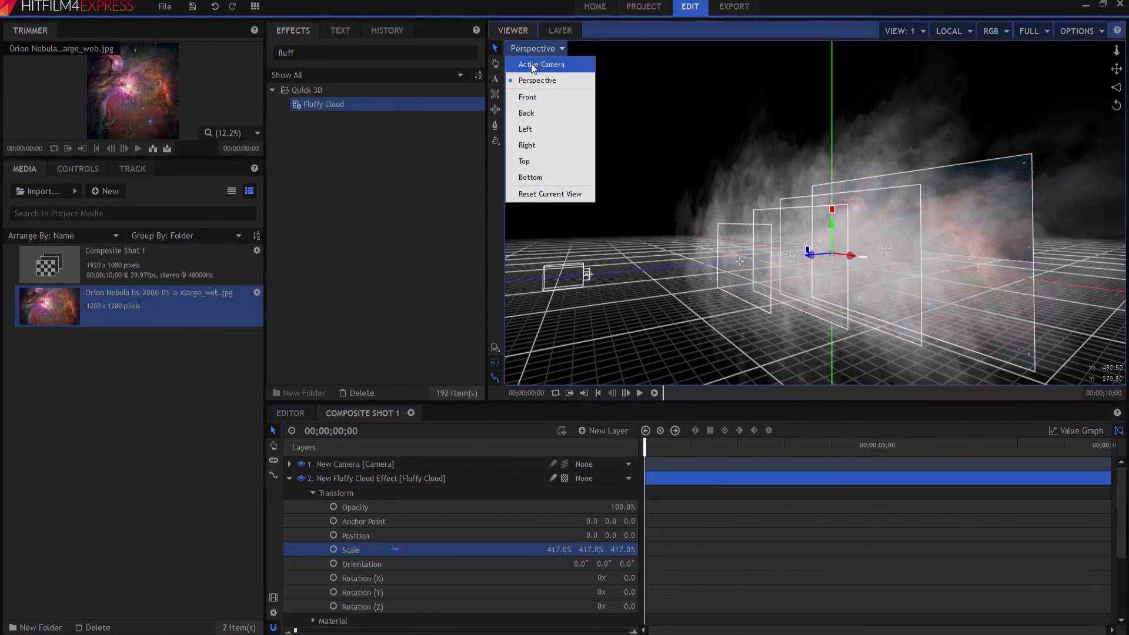
View through the Active Camera and set the cloud's opacity to 50%
{"action": "left_click", "coordinate": [532, 65]}
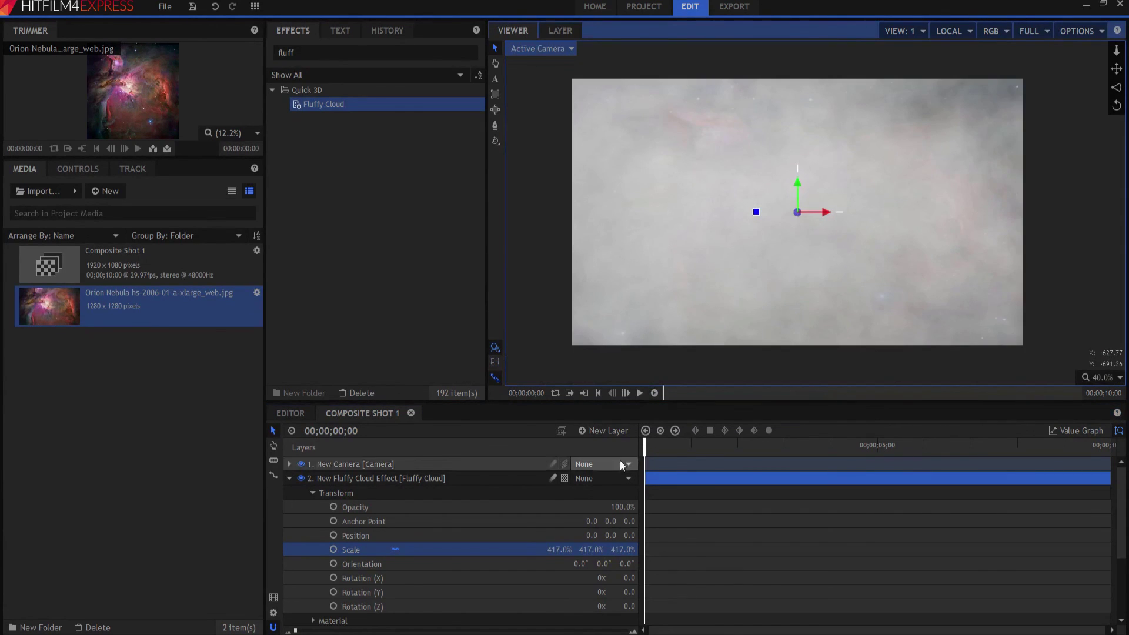
{"action": "left_click_drag", "start_coordinate": [617, 506], "coordinate": [588, 506]}
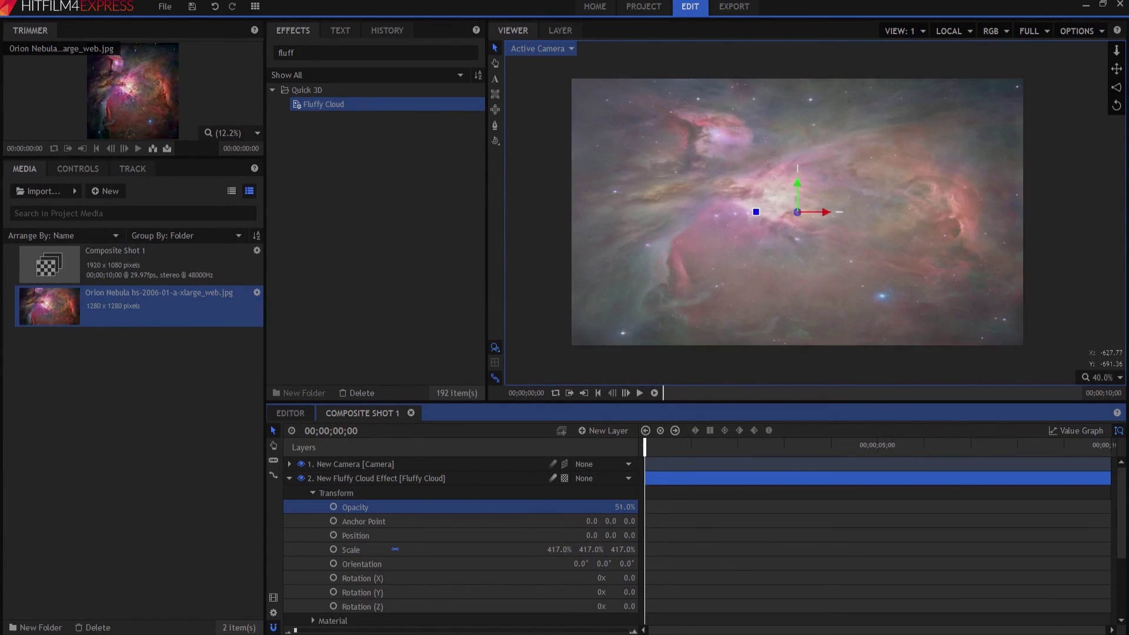
{"action": "left_click", "coordinate": [616, 506]}
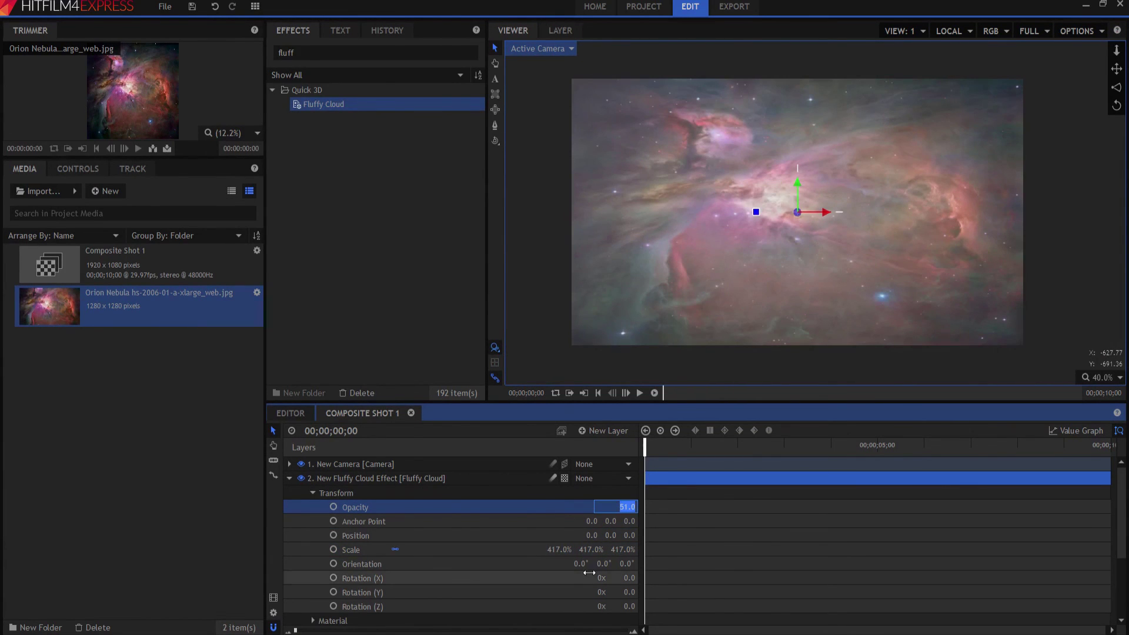
{"action": "type", "text": "50"}
{"action": "key", "text": "Return"}
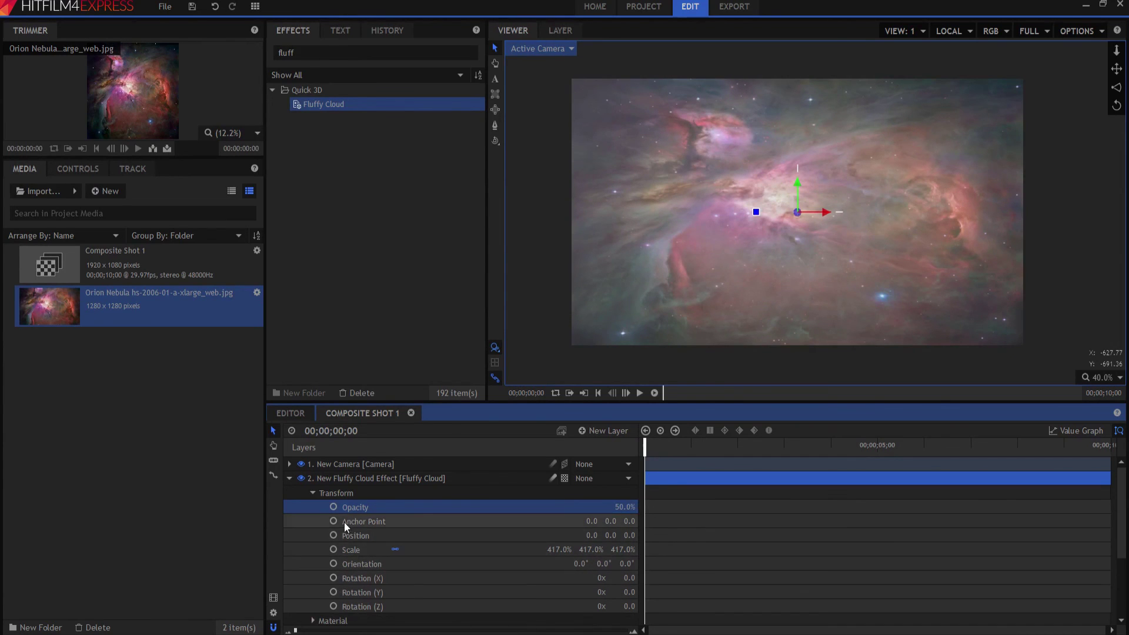
{"action": "left_click", "coordinate": [313, 493]}
Lower the cloud Density to 20, then preview the shot up to about 8 seconds
{"action": "left_click", "coordinate": [312, 521]}
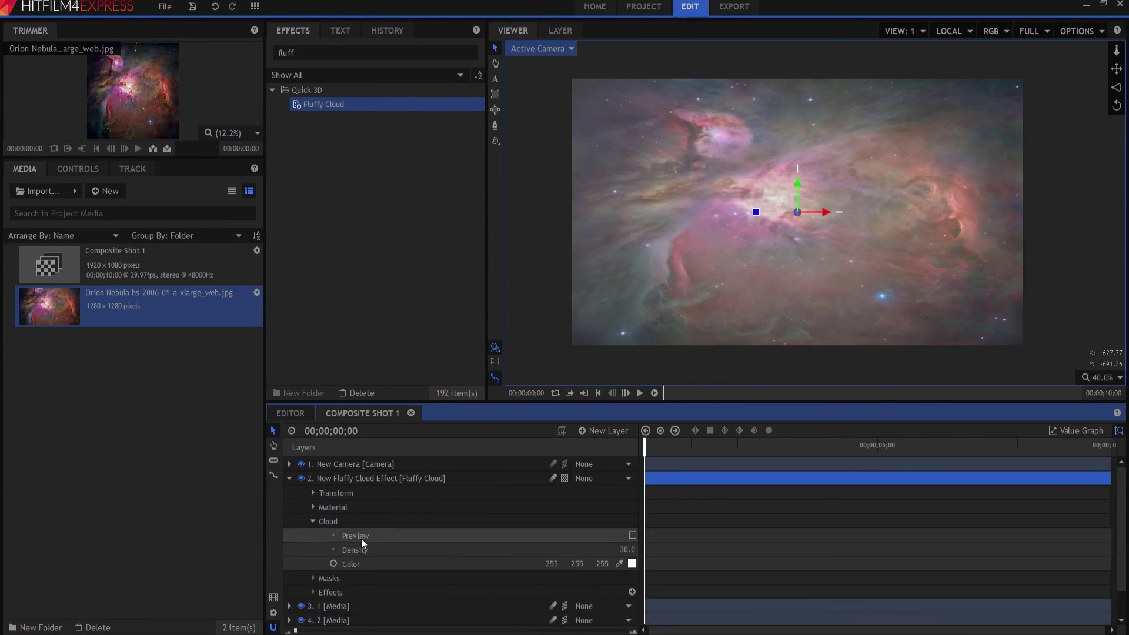
{"action": "left_click", "coordinate": [623, 549]}
{"action": "type", "text": "2"}
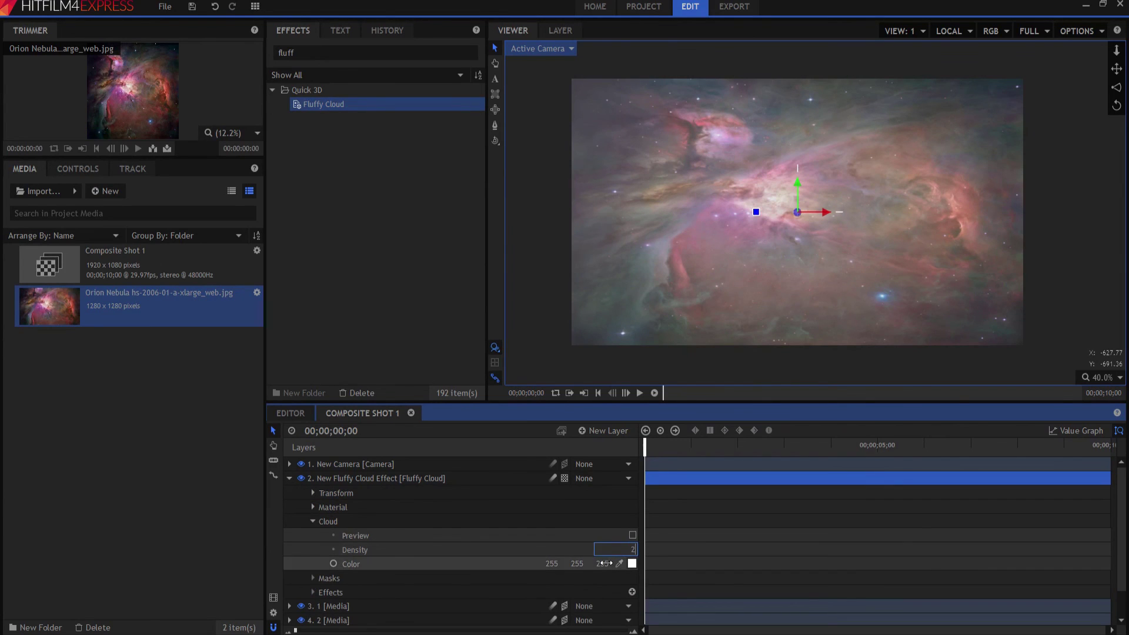
{"action": "type", "text": "0"}
{"action": "key", "text": "Return"}
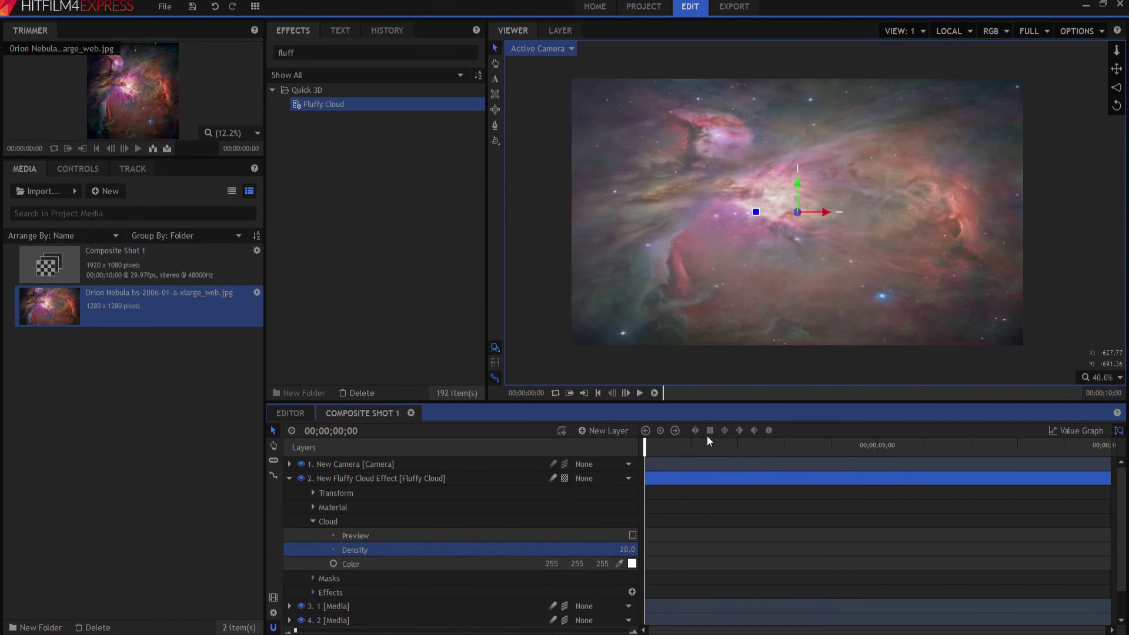
{"action": "left_click_drag", "start_coordinate": [652, 449], "coordinate": [776, 448]}
{"action": "left_click_drag", "start_coordinate": [891, 427], "coordinate": [1113, 430]}
{"action": "left_click_drag", "start_coordinate": [1121, 428], "coordinate": [612, 452]}
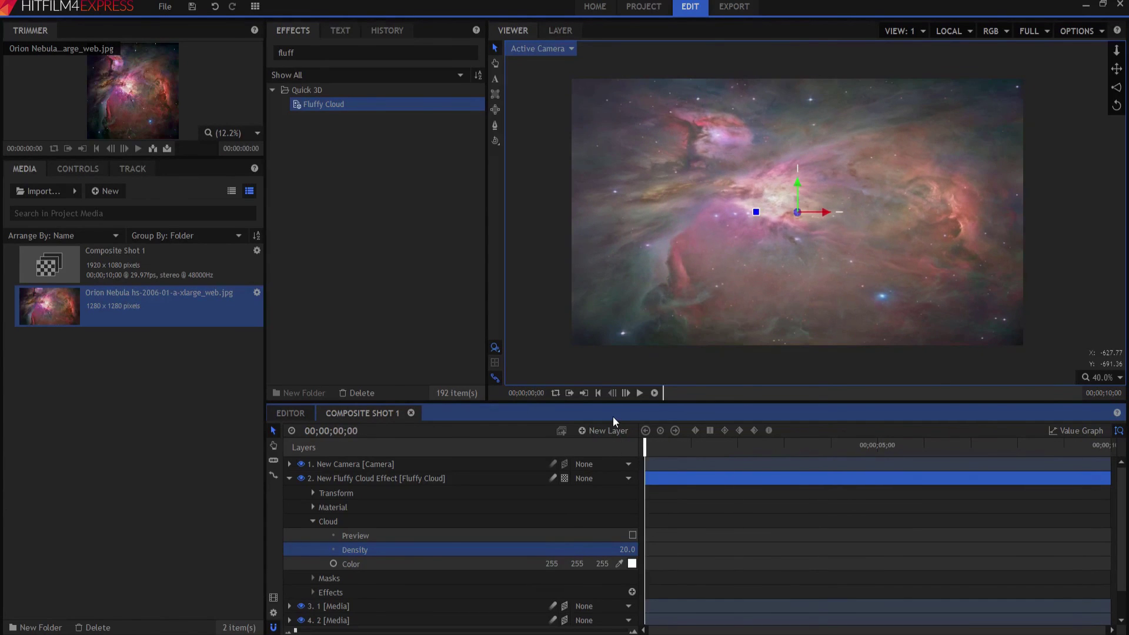